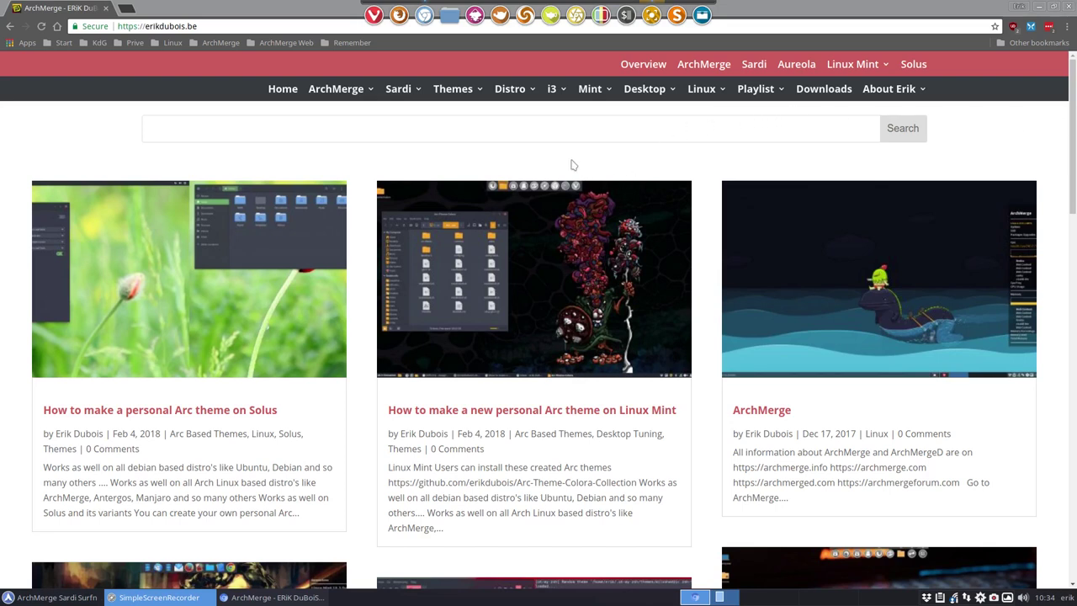
- Open the Sardi Visited page on erikdubois.be and look through the distributions the Sardi icons were tested on
click(573, 165)
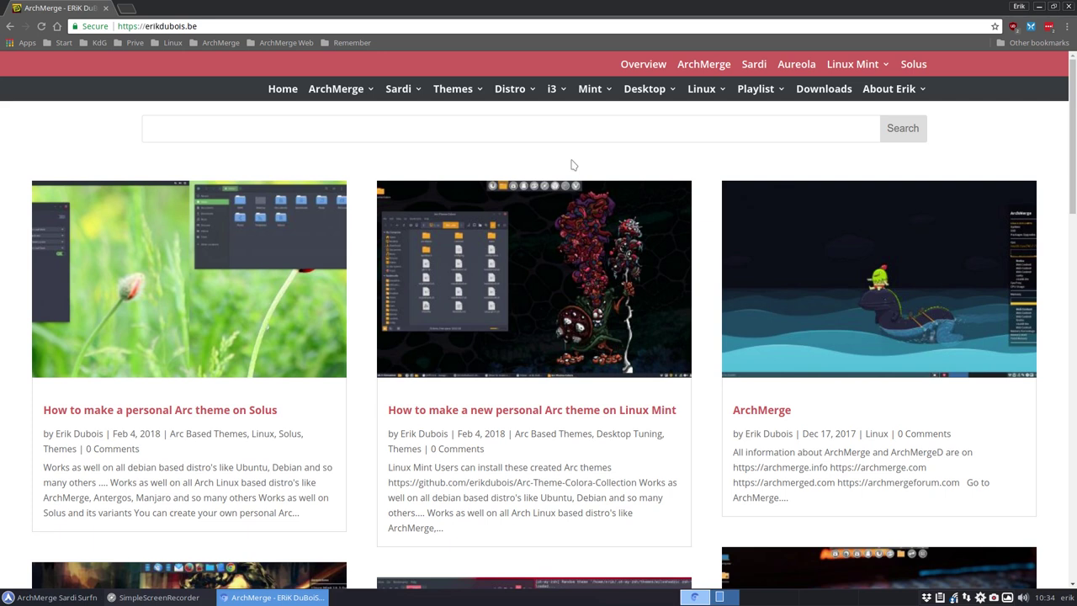
mouse_move(415, 92)
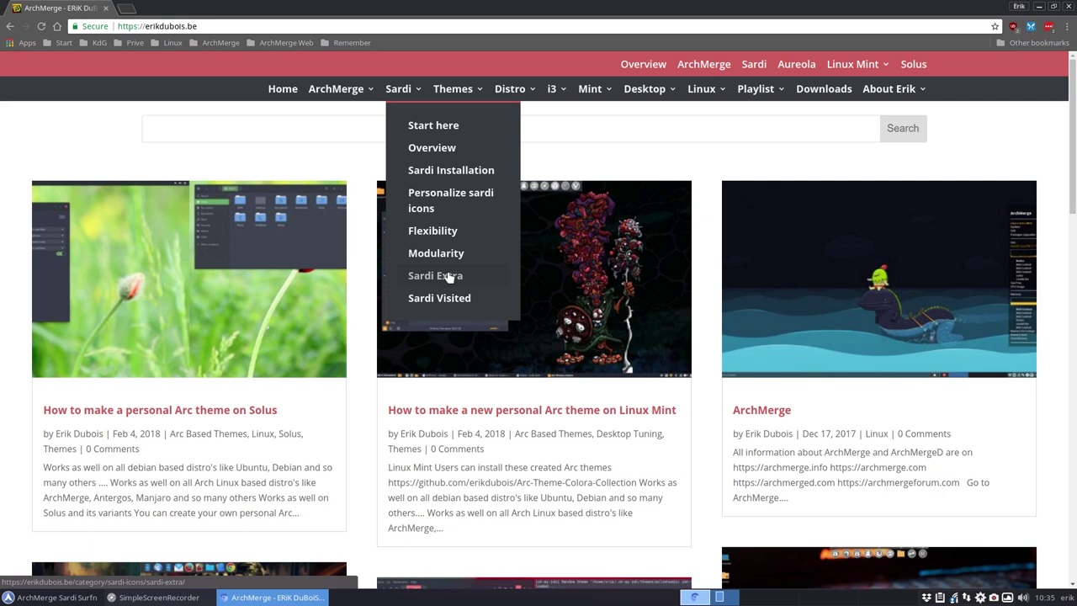
click(450, 296)
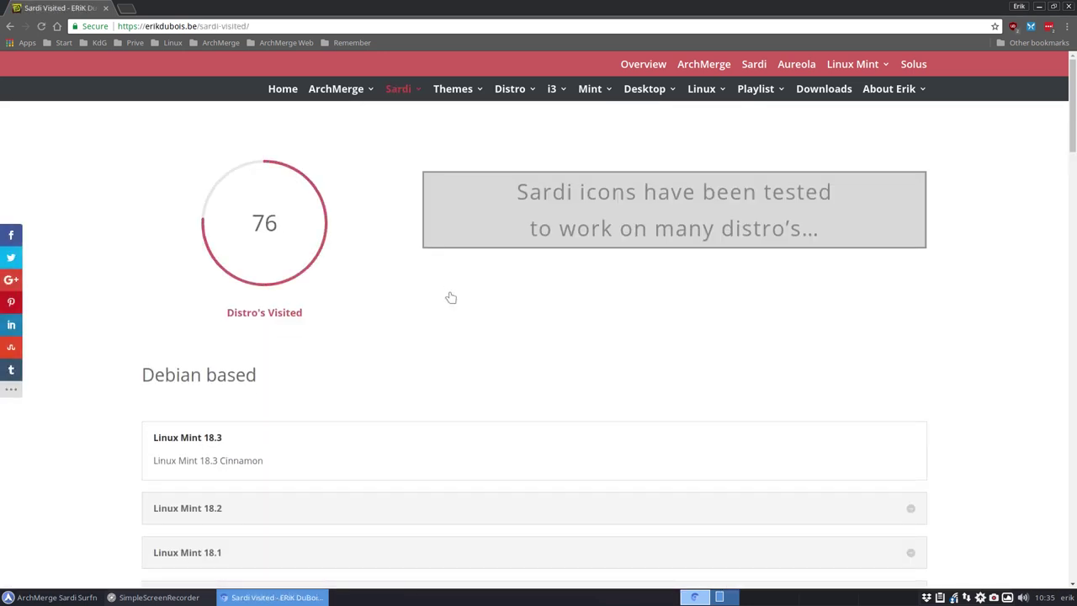
scroll(119, 351, down, 2)
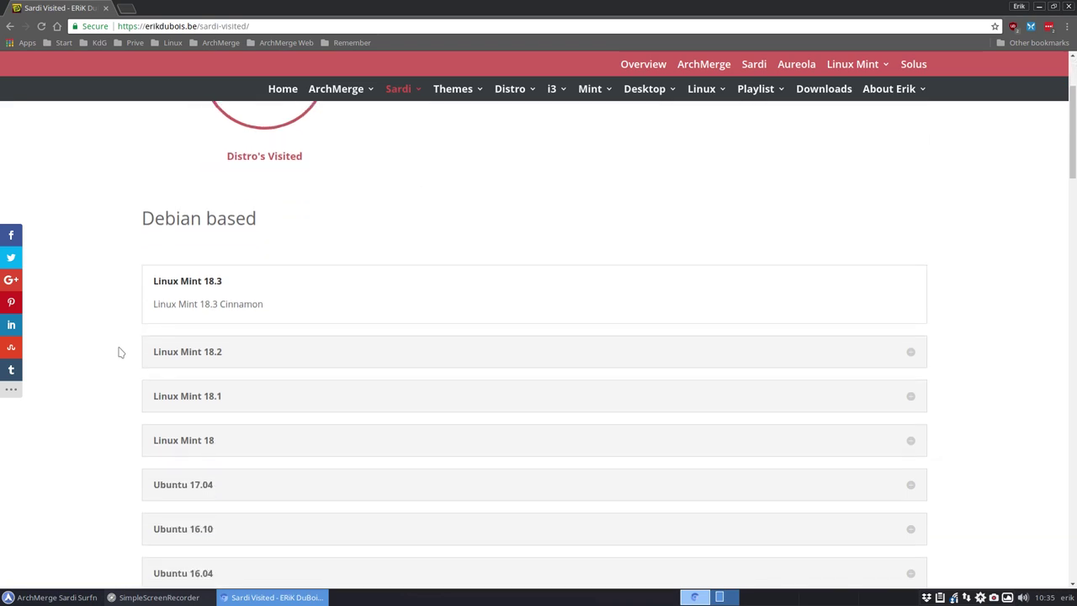
scroll(120, 352, down, 2)
scroll(120, 352, down, 6)
scroll(120, 352, down, 5)
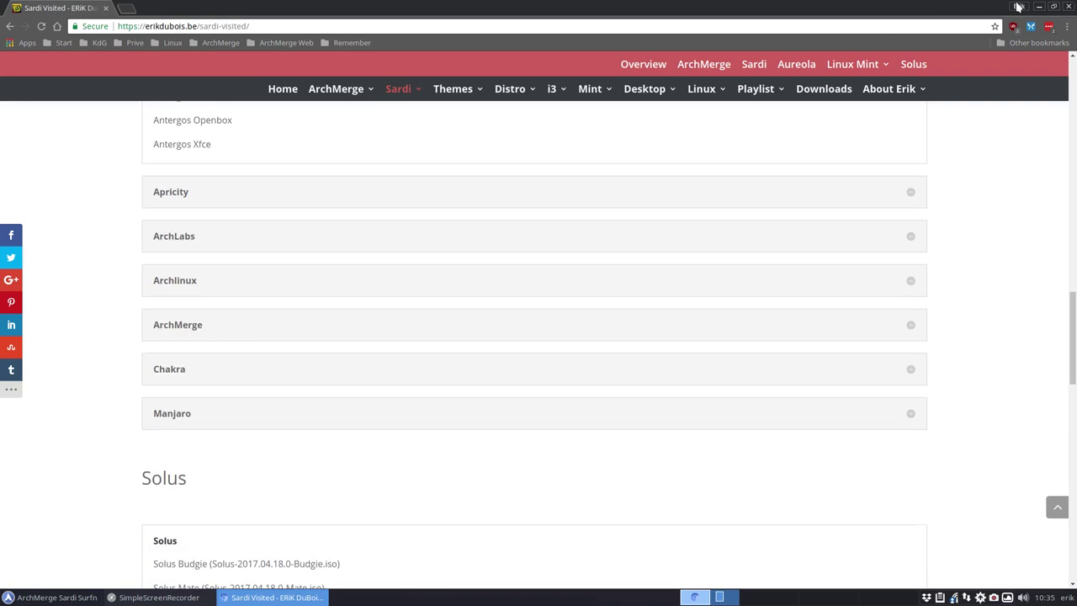
- Minimize the browser and open the desktop's Appearance settings on the icon themes, with the window moved aside
click(1041, 6)
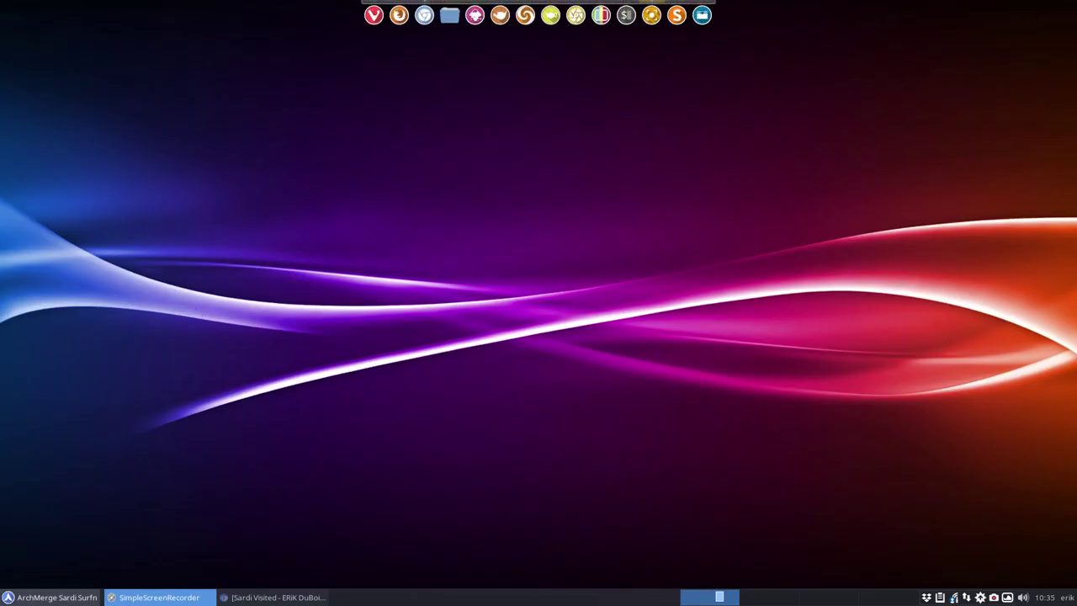
click(66, 599)
click(214, 577)
click(363, 206)
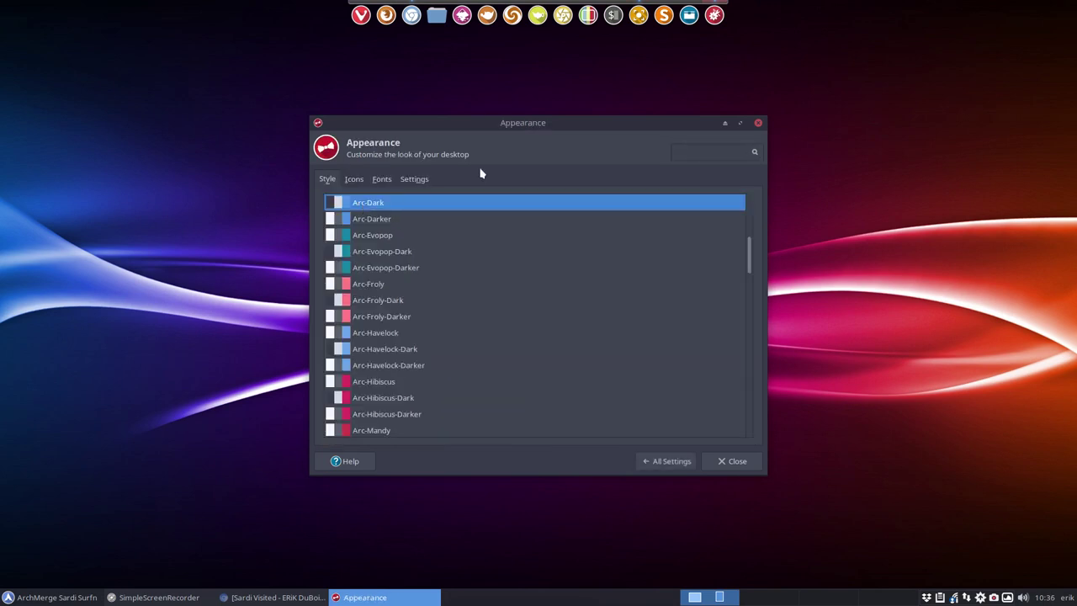
drag(502, 126, 564, 115)
click(403, 166)
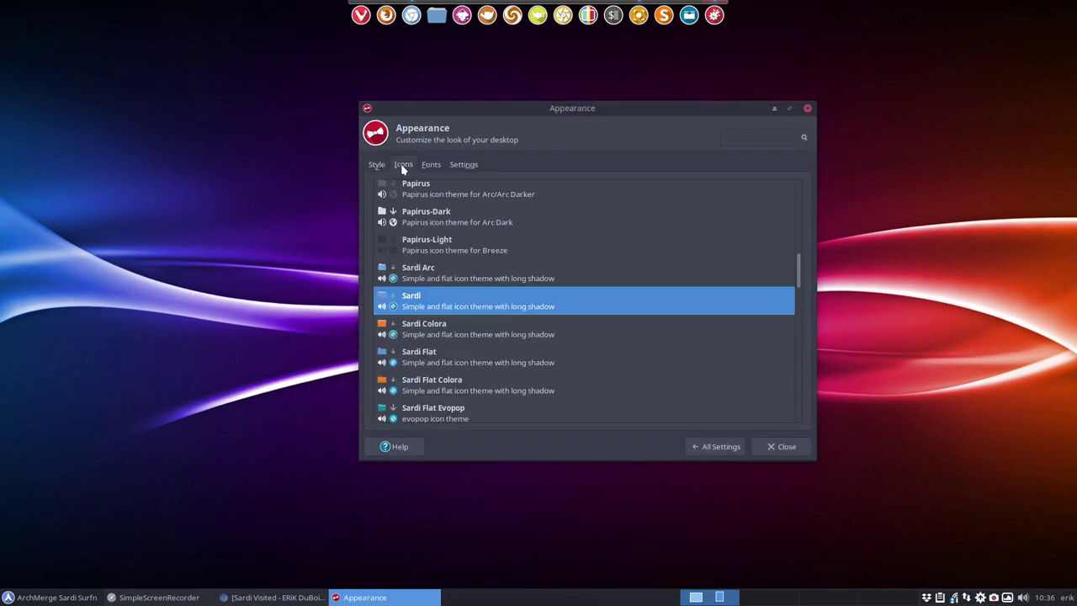
drag(577, 106, 821, 79)
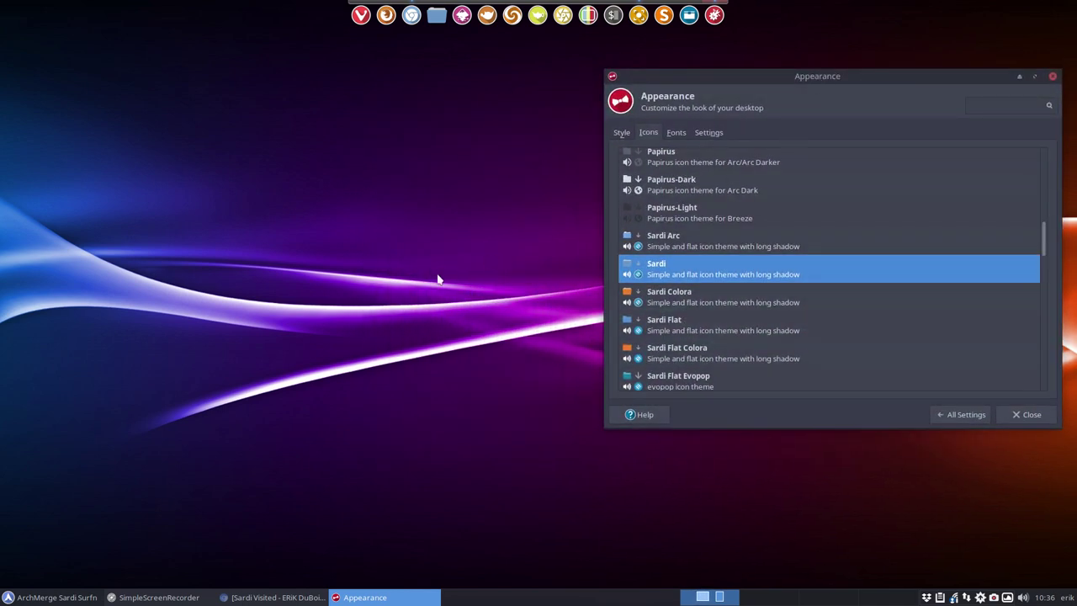
- Open the file manager on the home folder and arrange its resized window beside the Appearance settings
click(50, 598)
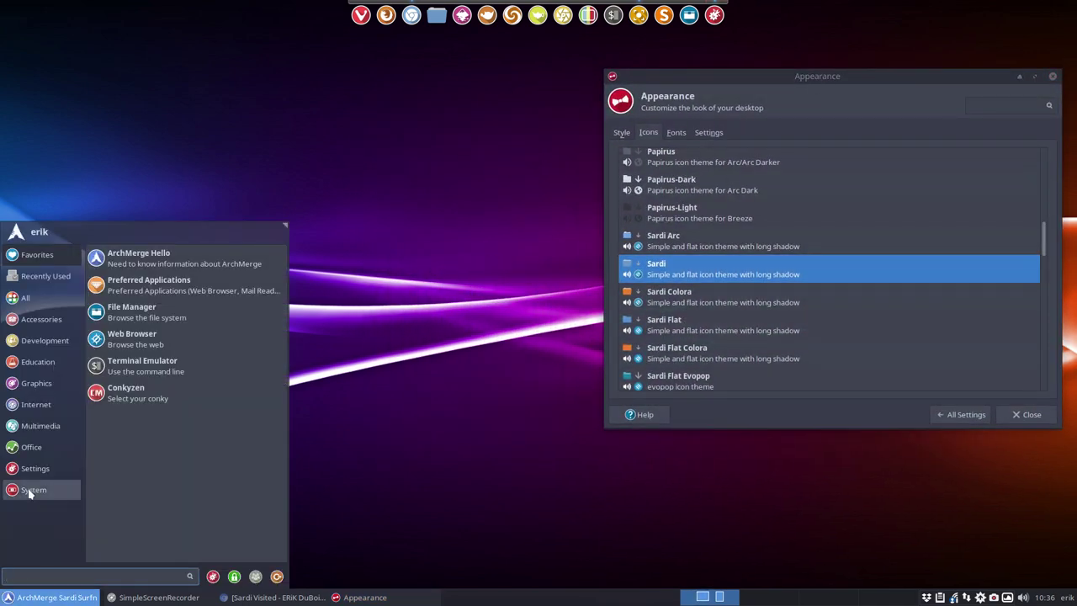
mouse_move(44, 257)
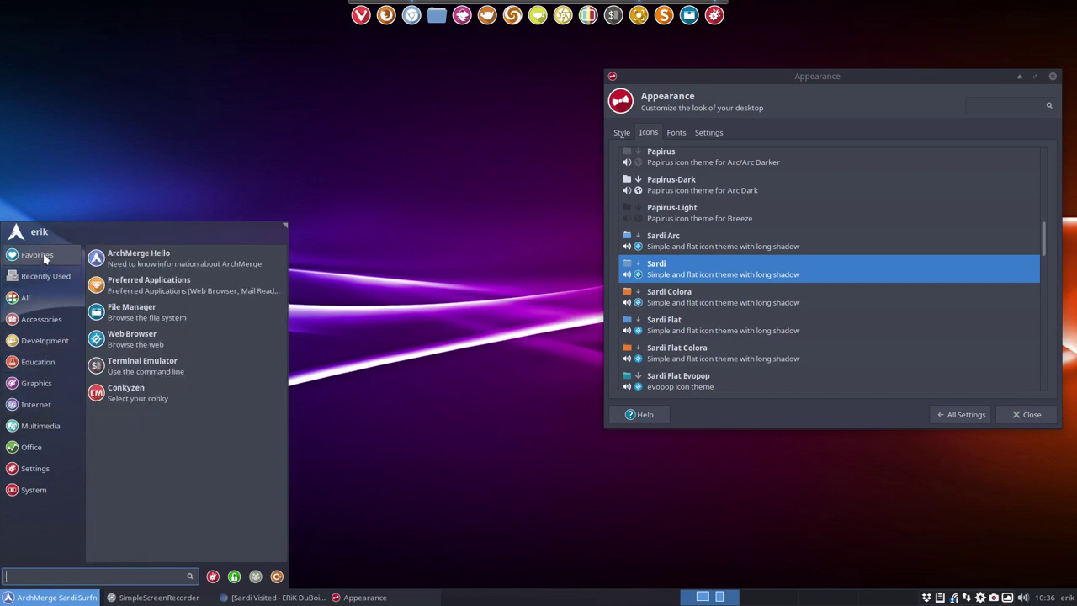
click(151, 308)
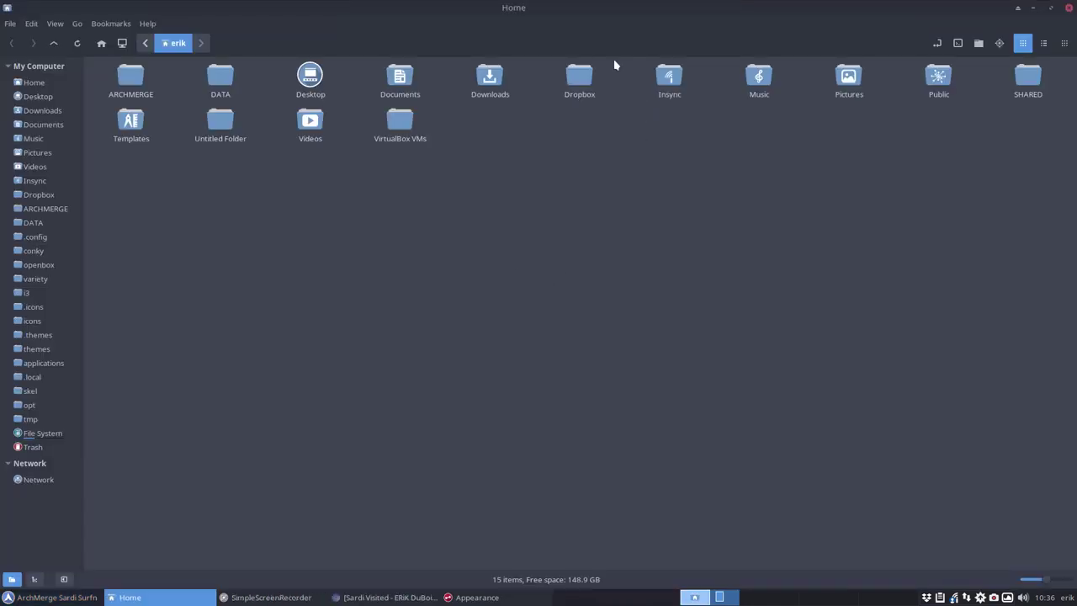
drag(544, 10, 331, 61)
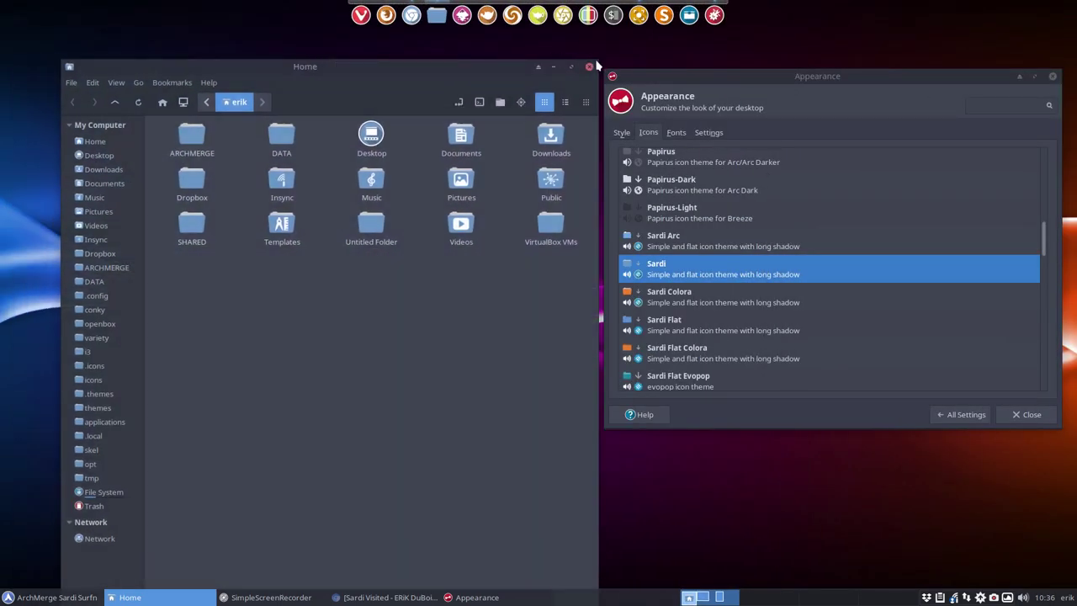
drag(600, 64, 593, 219)
drag(322, 232, 293, 112)
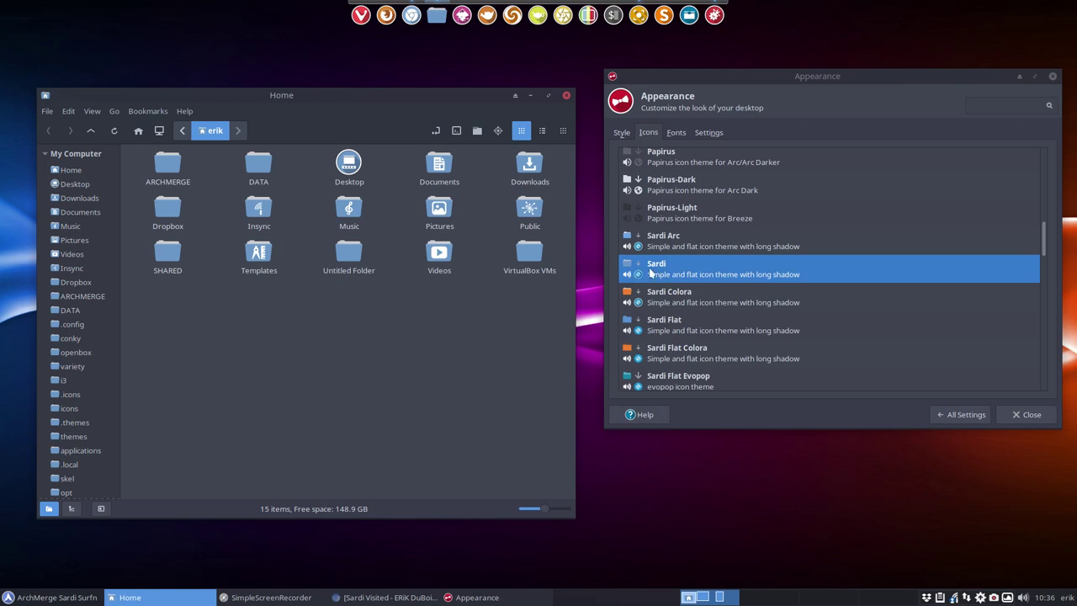
- Apply the Sardi Flat icon theme and check its icons in the application menu
click(663, 330)
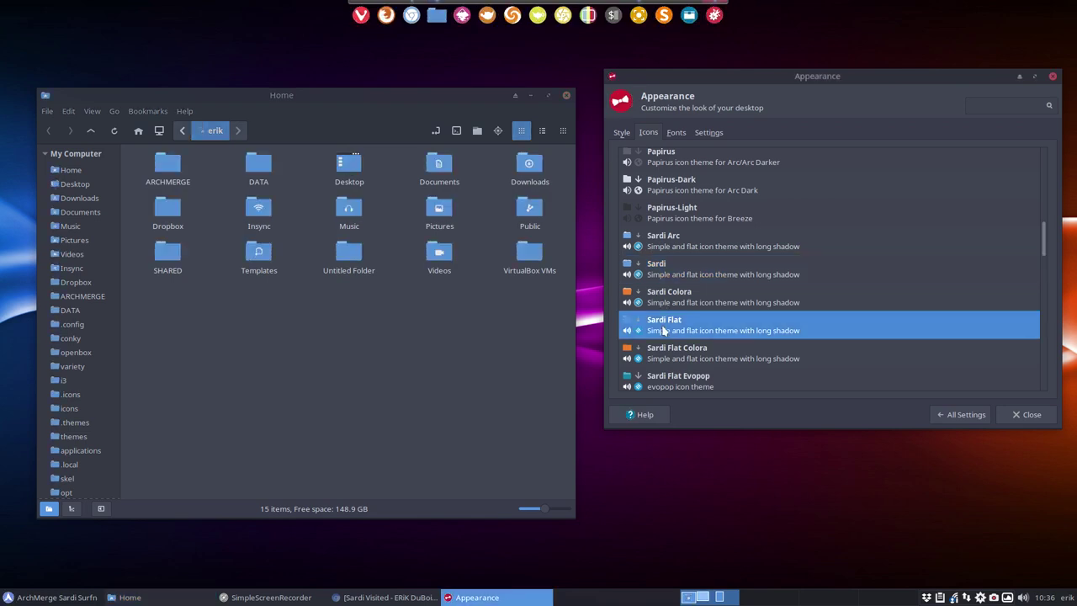
click(46, 600)
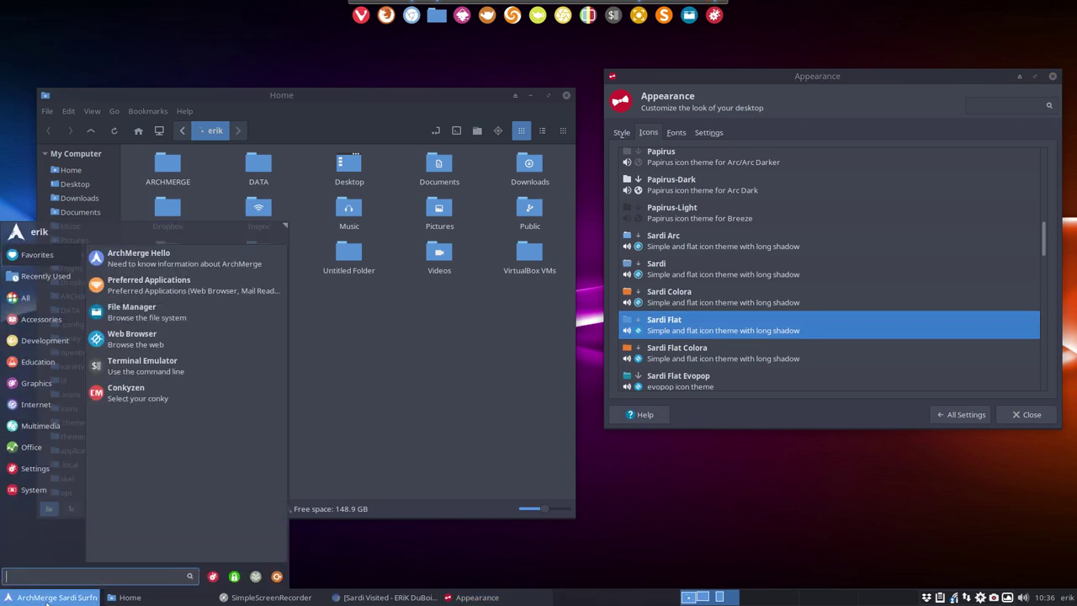
mouse_move(36, 383)
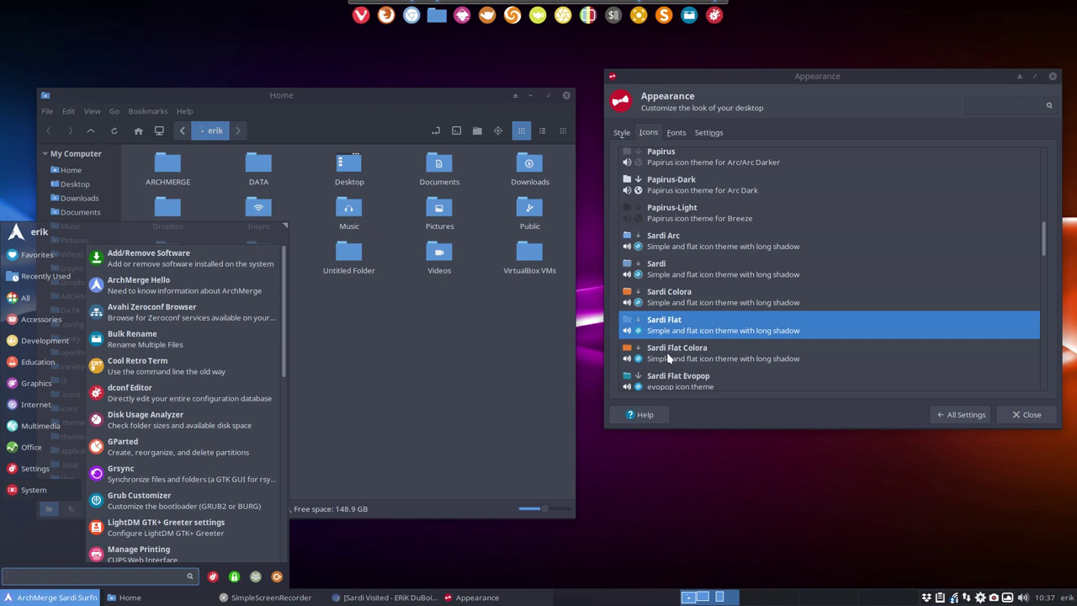
click(531, 354)
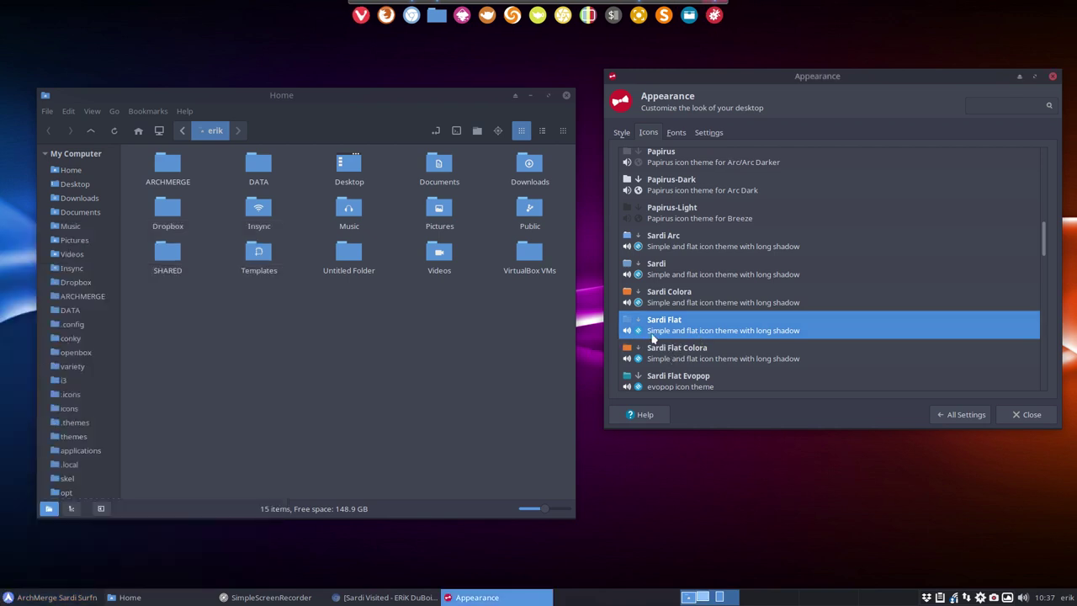
- Switch the icon theme to Sardi Flexible and check its icons across the application menu categories
scroll(719, 325, down, 3)
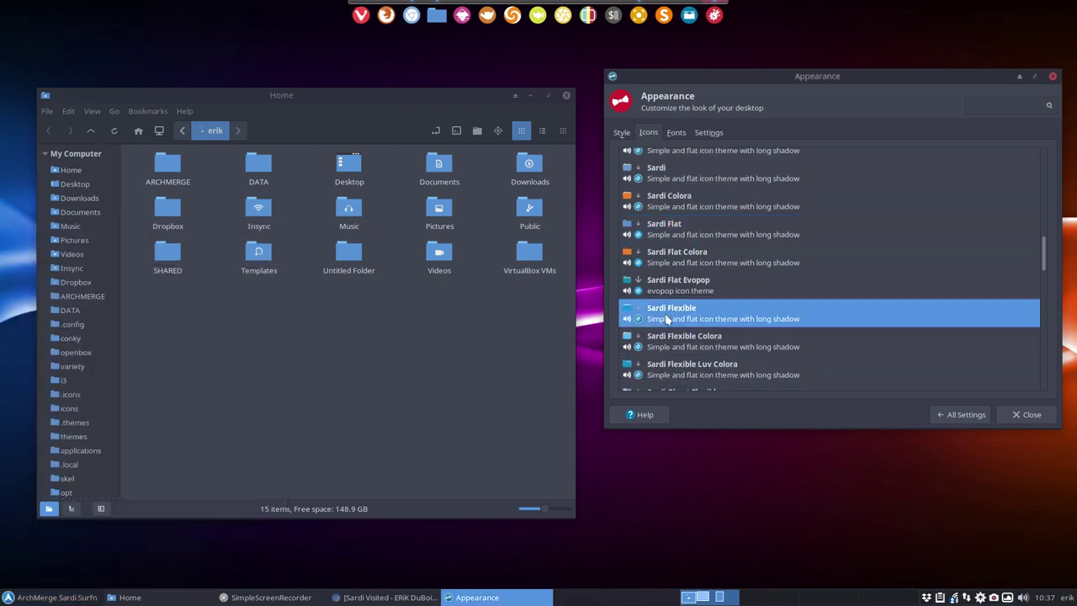
click(669, 319)
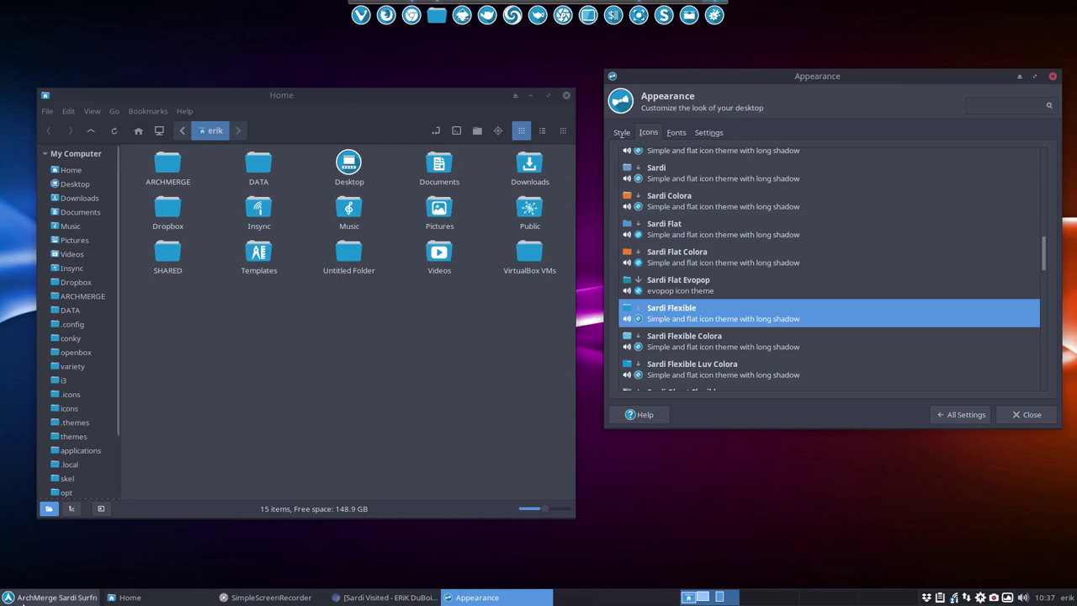
click(21, 597)
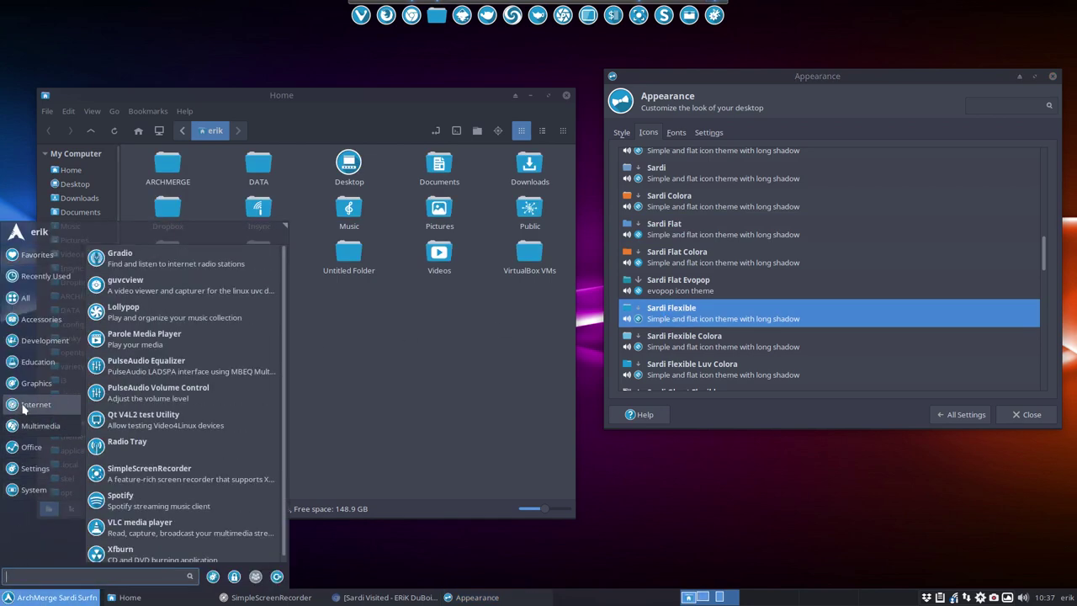
mouse_move(25, 254)
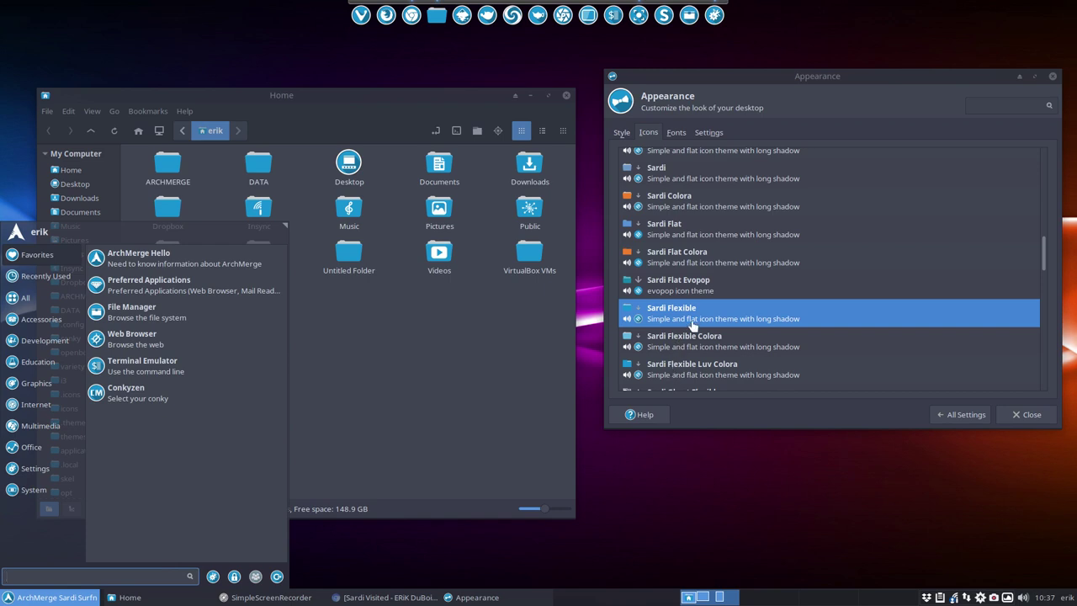
click(692, 324)
- Apply the Sardi Ghost Flexible icon theme and review its icons in the application menu's categories, including Development, Accessories and Recently Used
scroll(694, 326, down, 3)
click(682, 300)
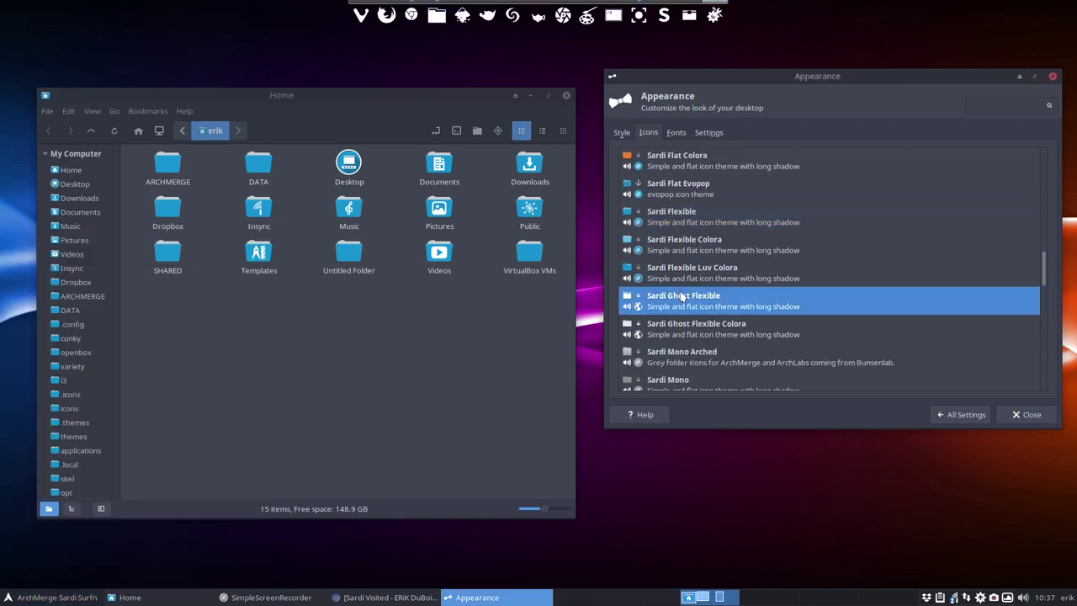
click(23, 596)
click(33, 488)
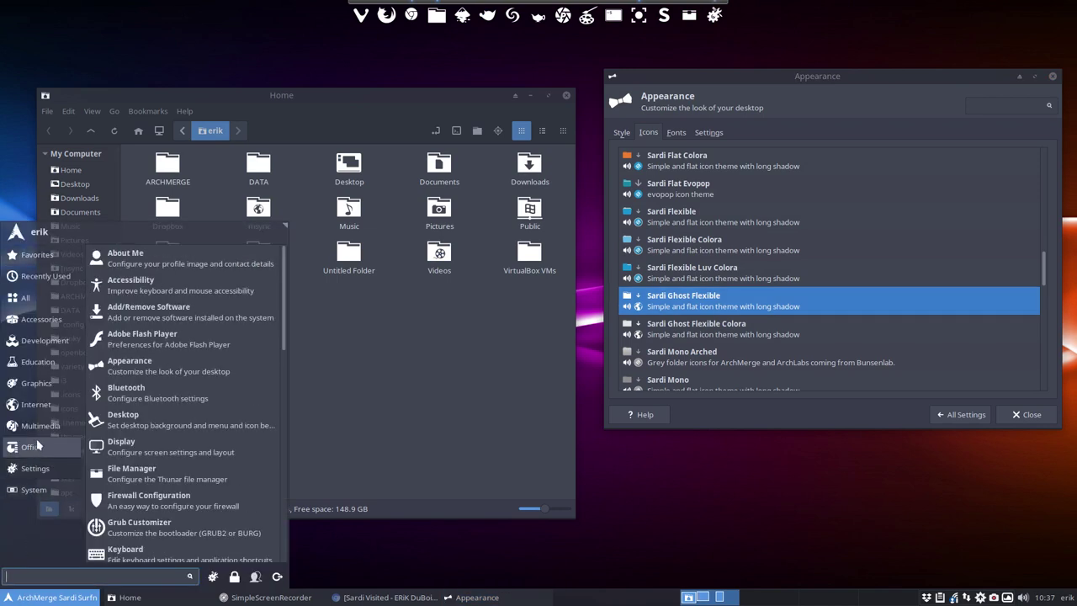
mouse_move(42, 347)
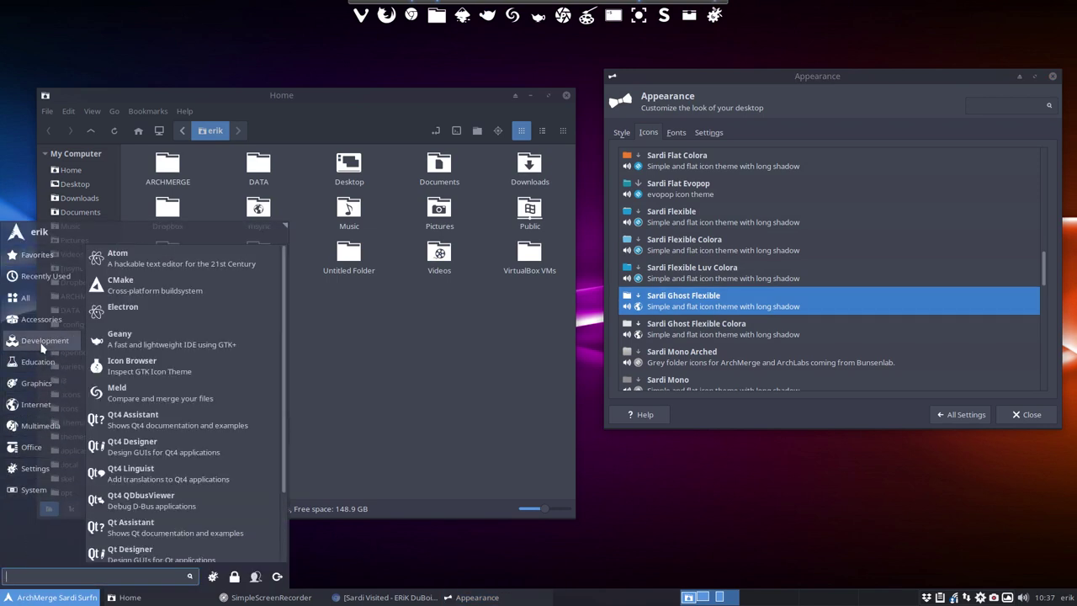
mouse_move(39, 323)
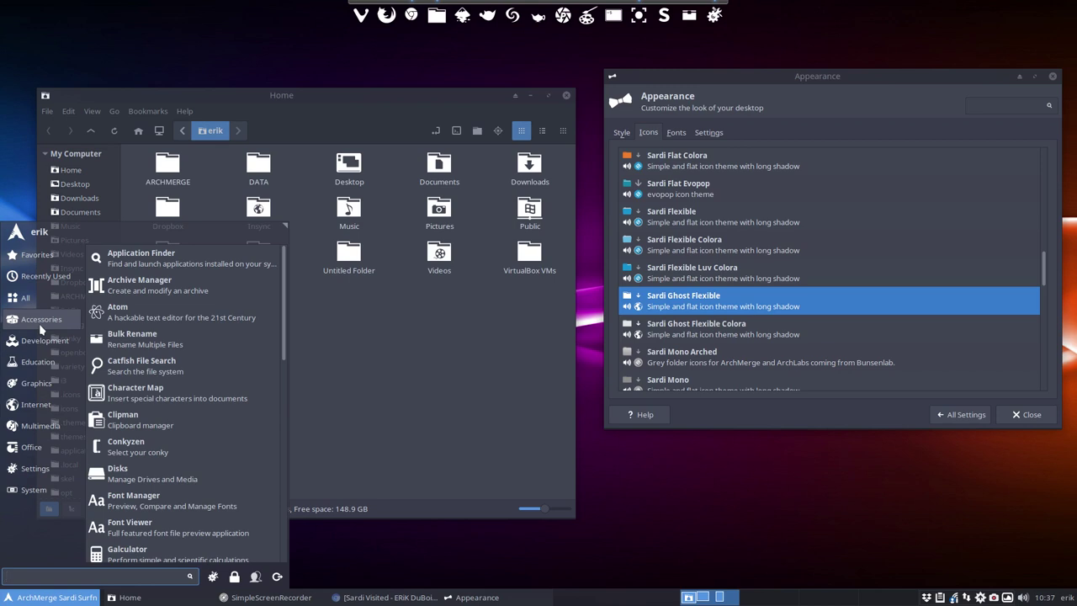
mouse_move(42, 276)
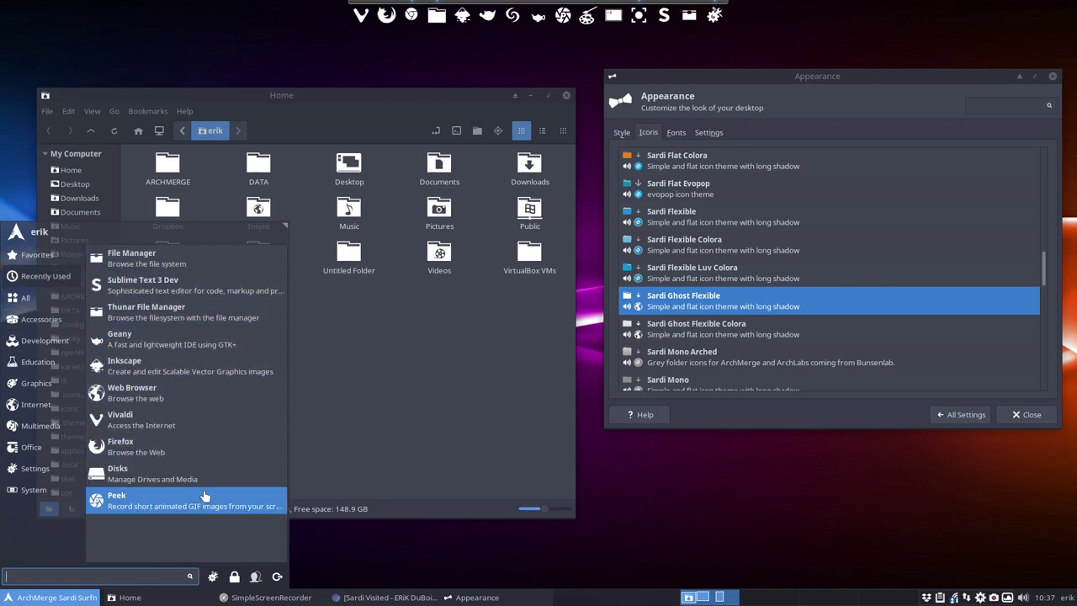
click(692, 360)
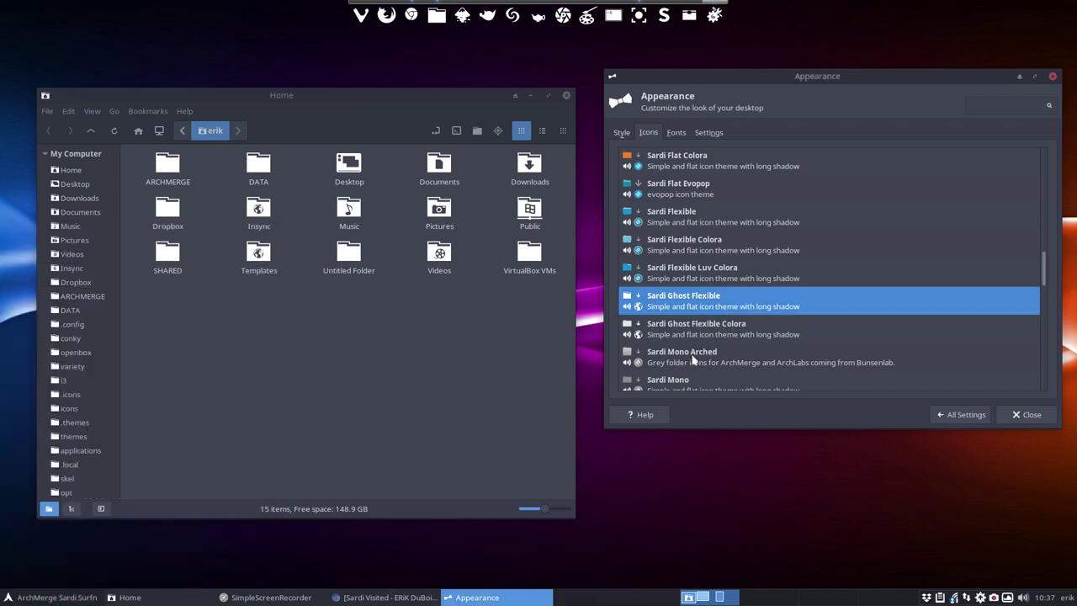
- Set the icon theme to Sardi Mono and check its icons in the application menu, including the recently used applications
scroll(692, 360, down, 3)
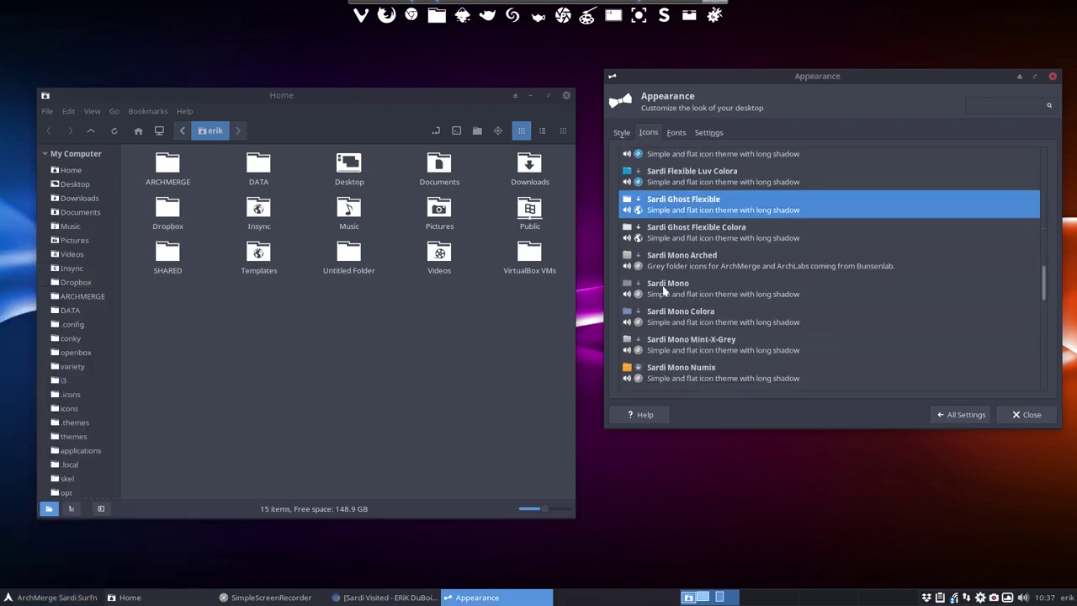
click(664, 288)
click(356, 325)
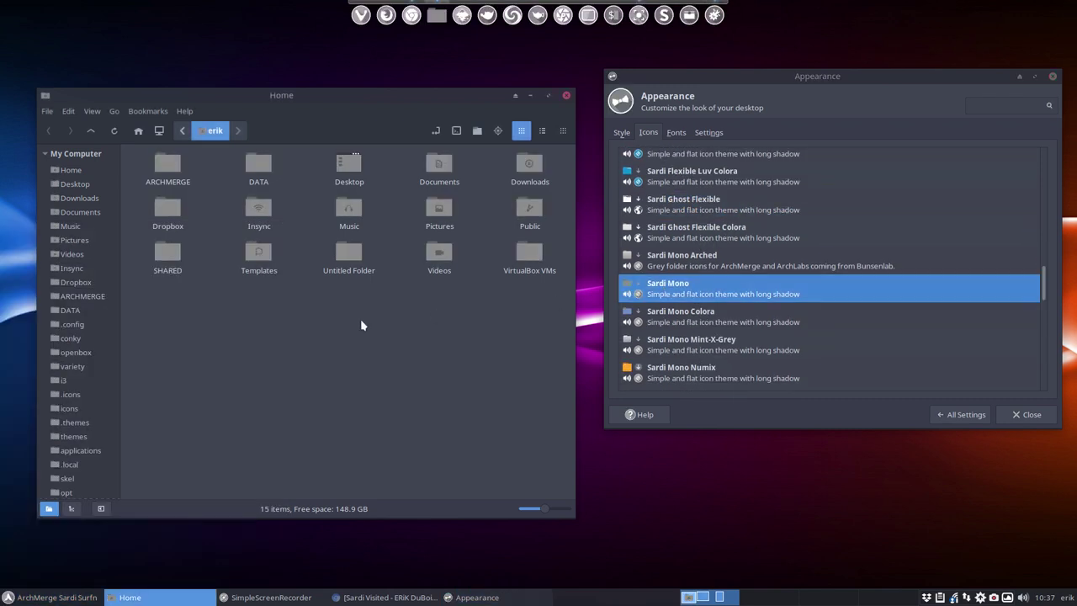
click(51, 597)
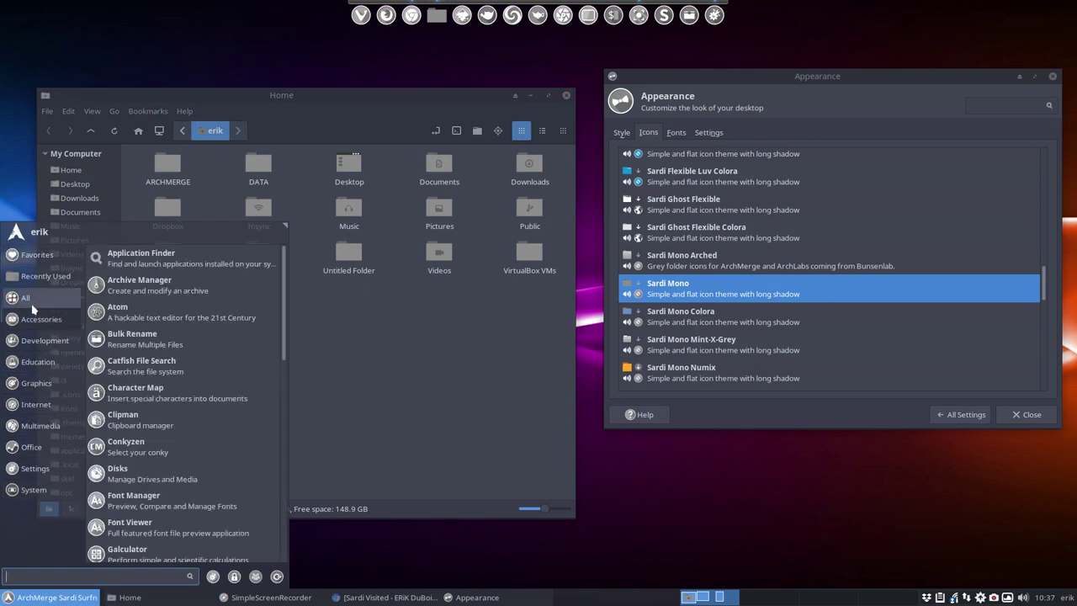
mouse_move(38, 276)
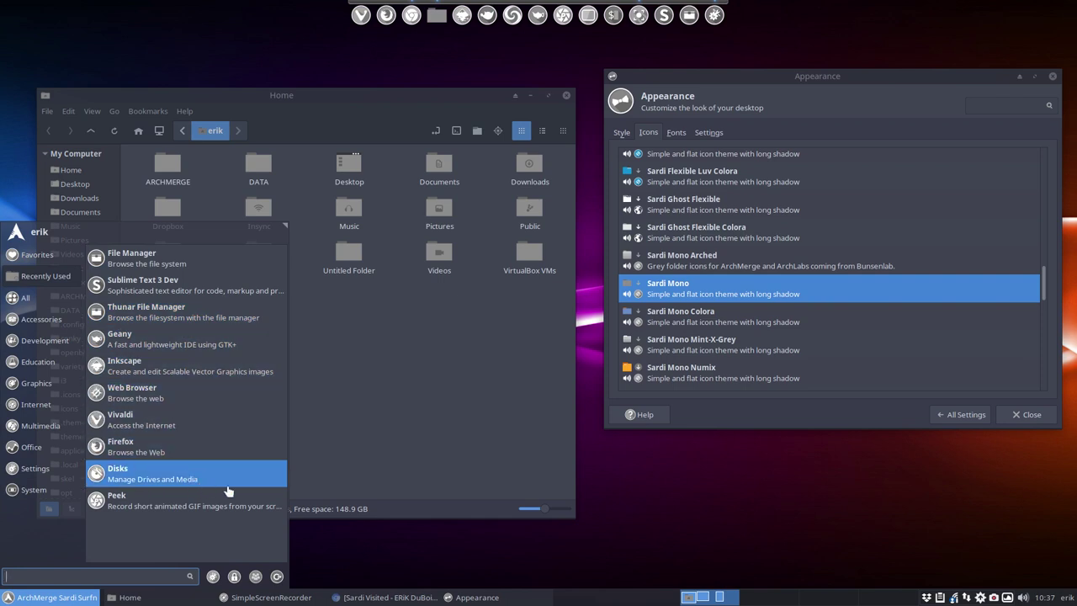
click(363, 426)
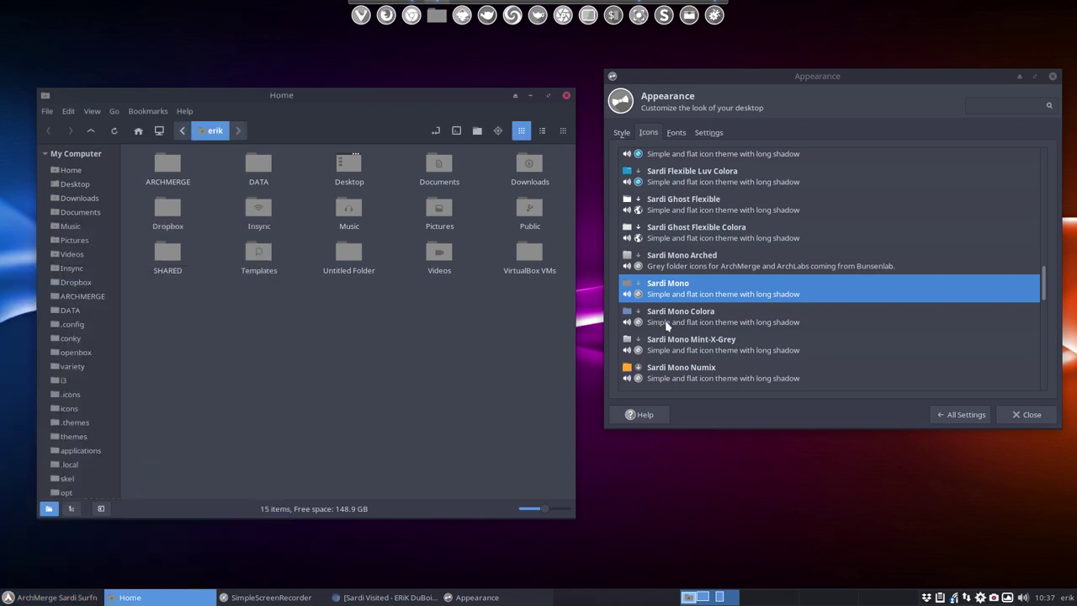
- Apply the Sardi Orb Colora icon theme and check its icons among all applications in the application menu
scroll(669, 326, down, 3)
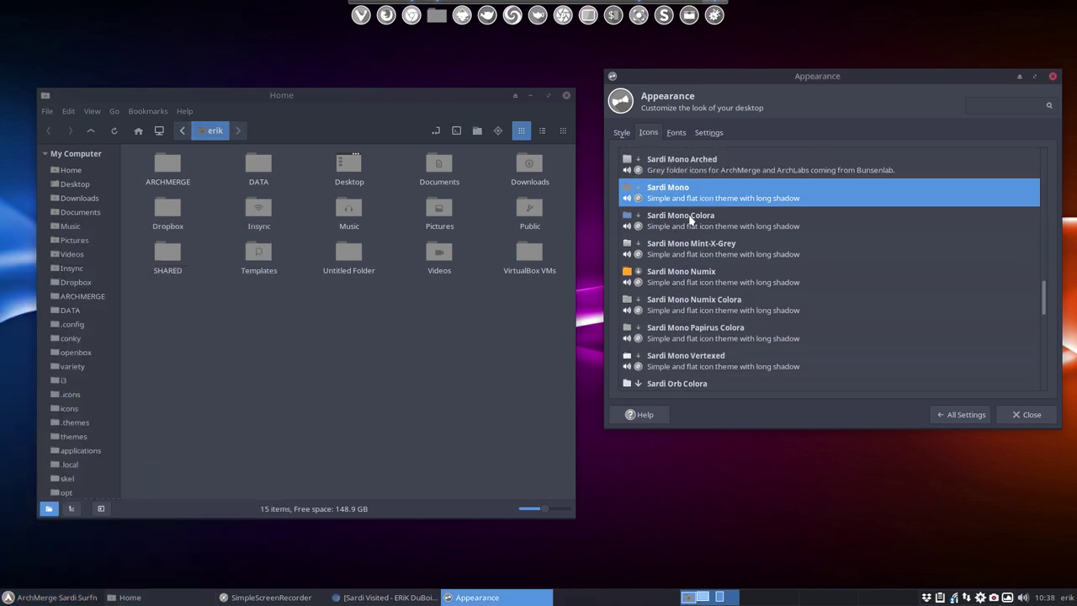
scroll(694, 346, down, 2)
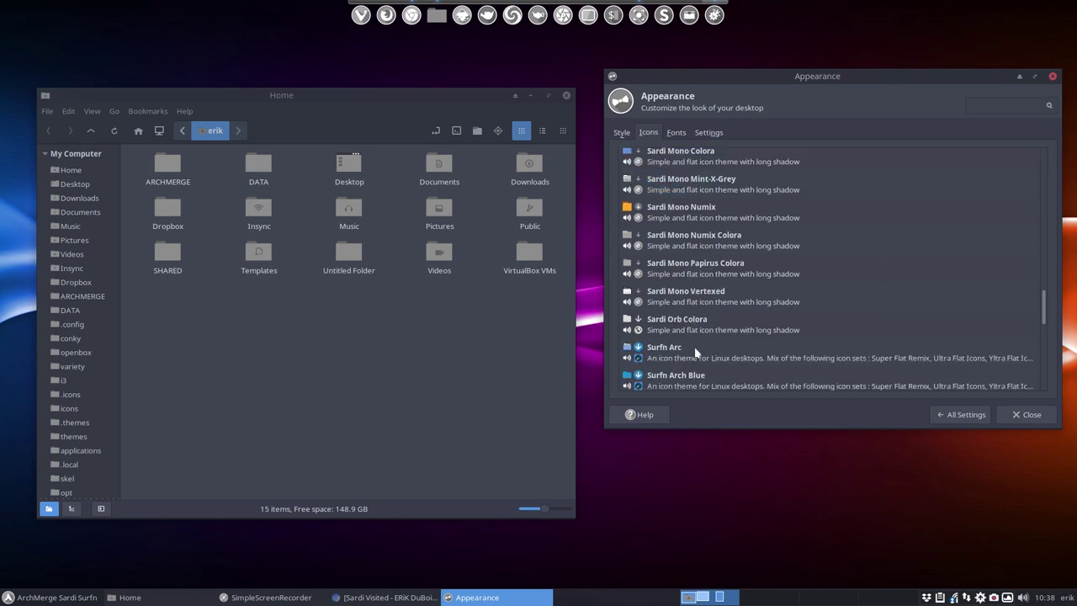
click(669, 331)
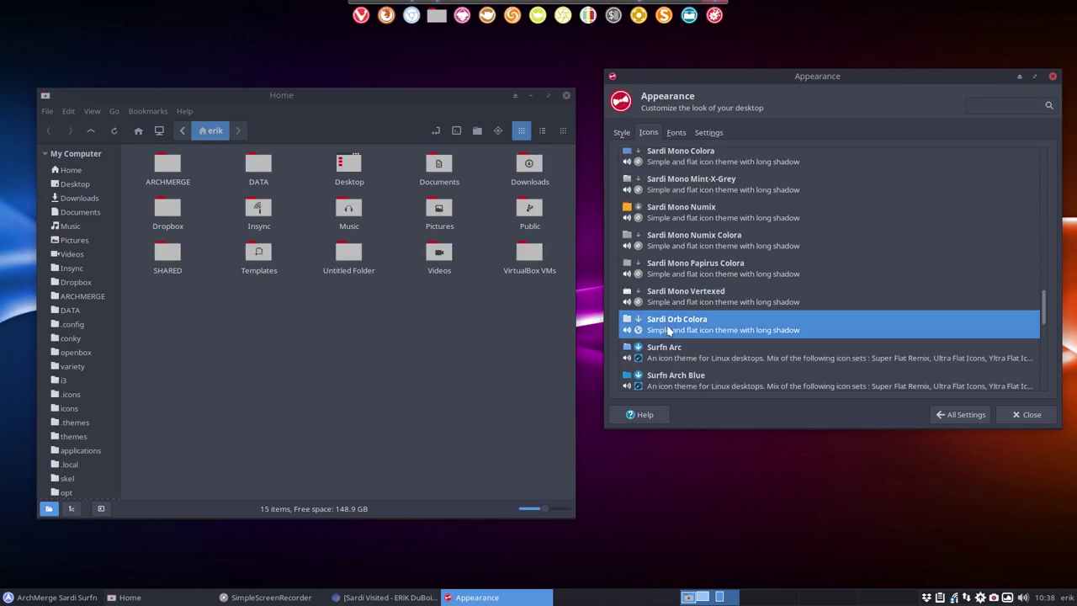
click(41, 599)
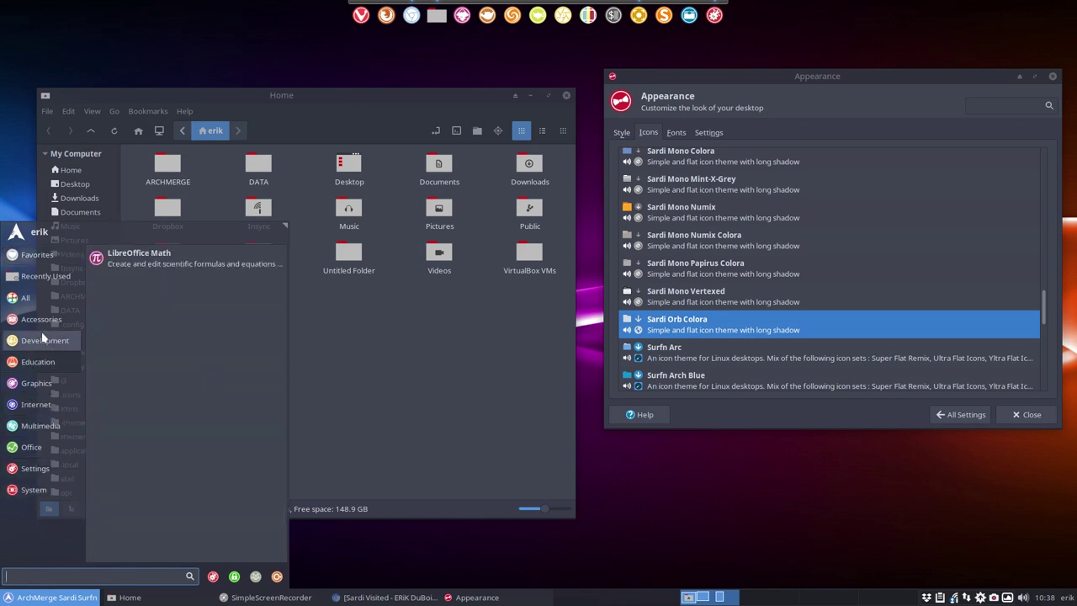
mouse_move(26, 297)
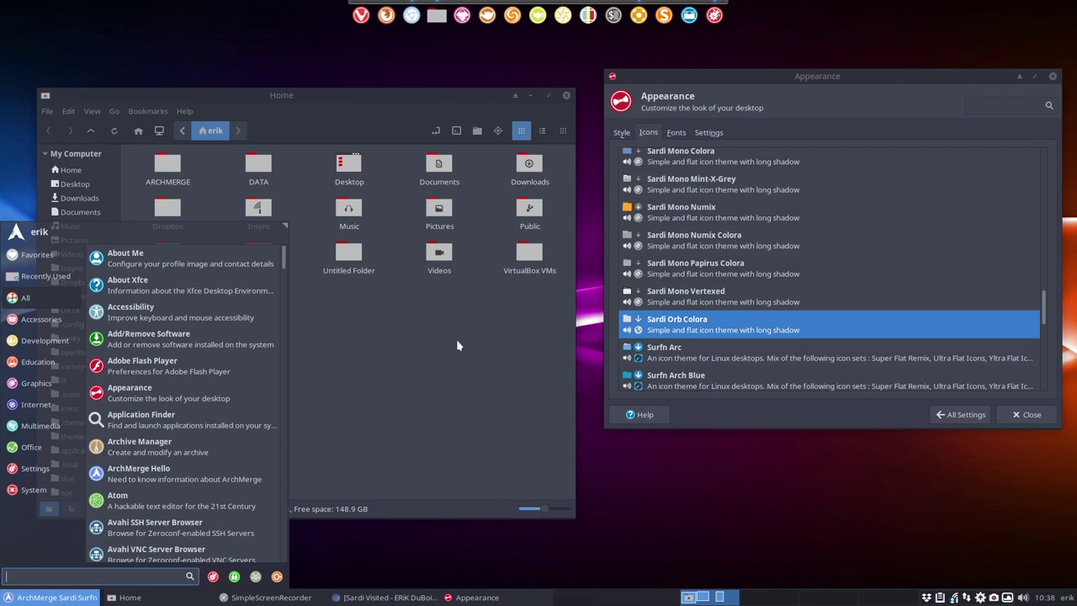
key(Escape)
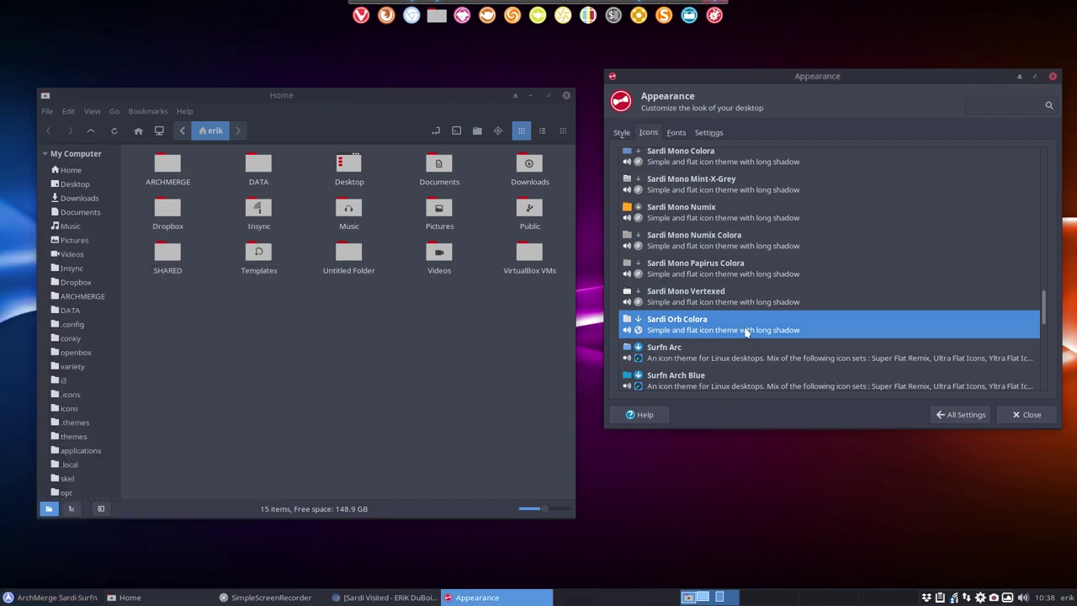
- Apply the Sardi icon theme and switch to Sardi Colora to compare their folder icons in the home folder
scroll(702, 320, up, 10)
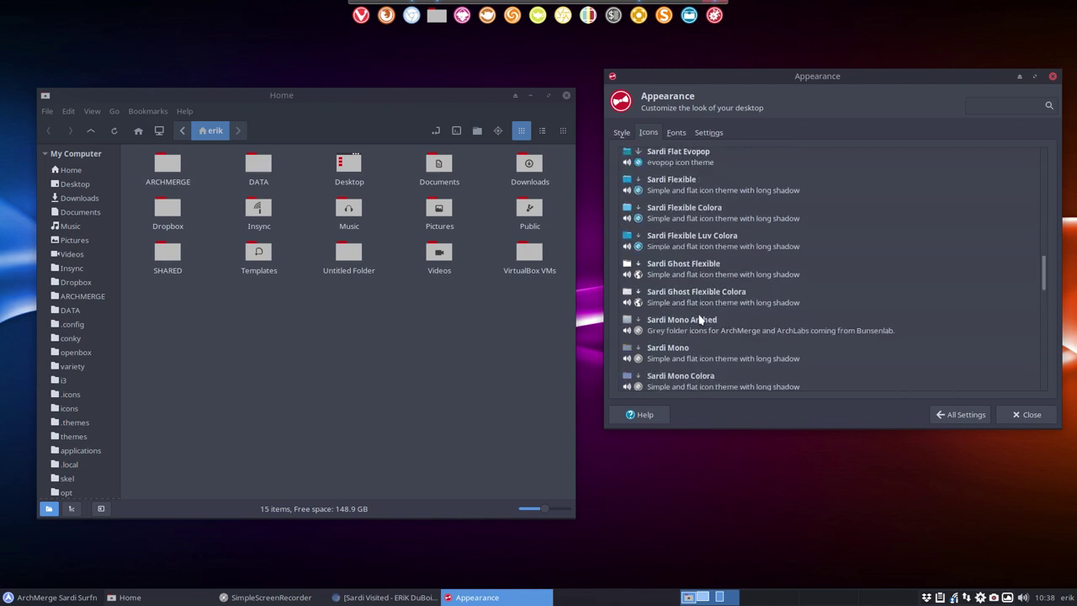
scroll(698, 318, up, 3)
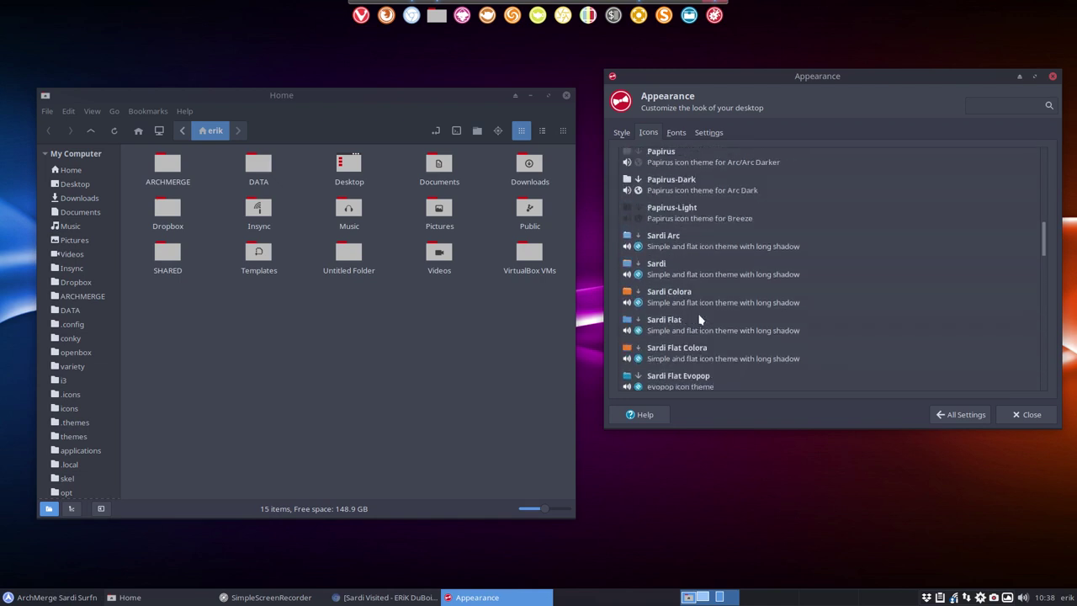
click(665, 274)
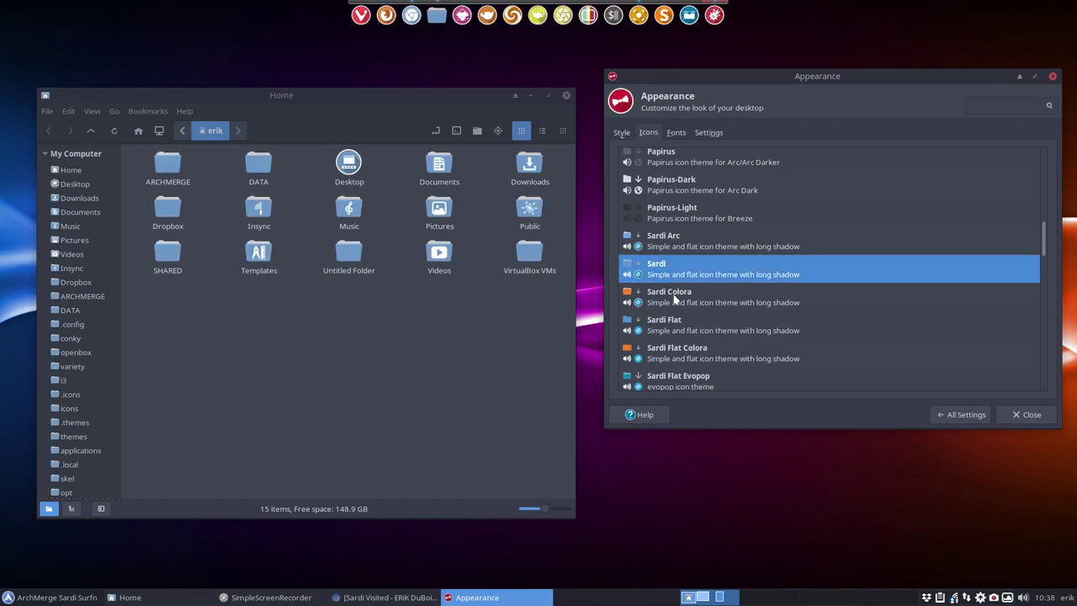
click(665, 298)
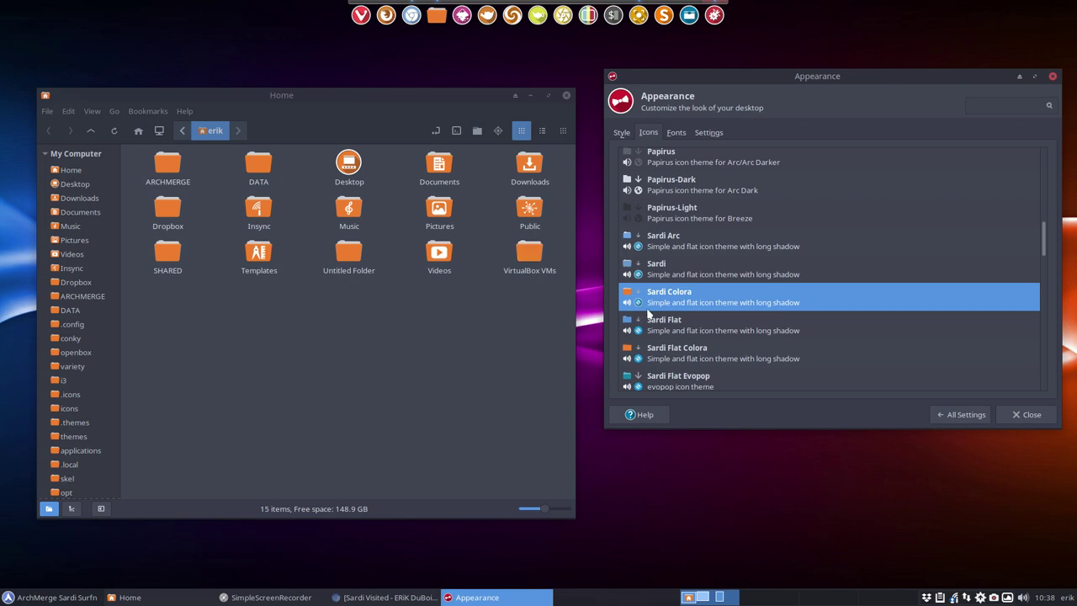
- Preview the Sardi Flat icon theme followed by Sardi Flat Colora, comparing their folder icons
click(671, 325)
scroll(672, 325, down, 2)
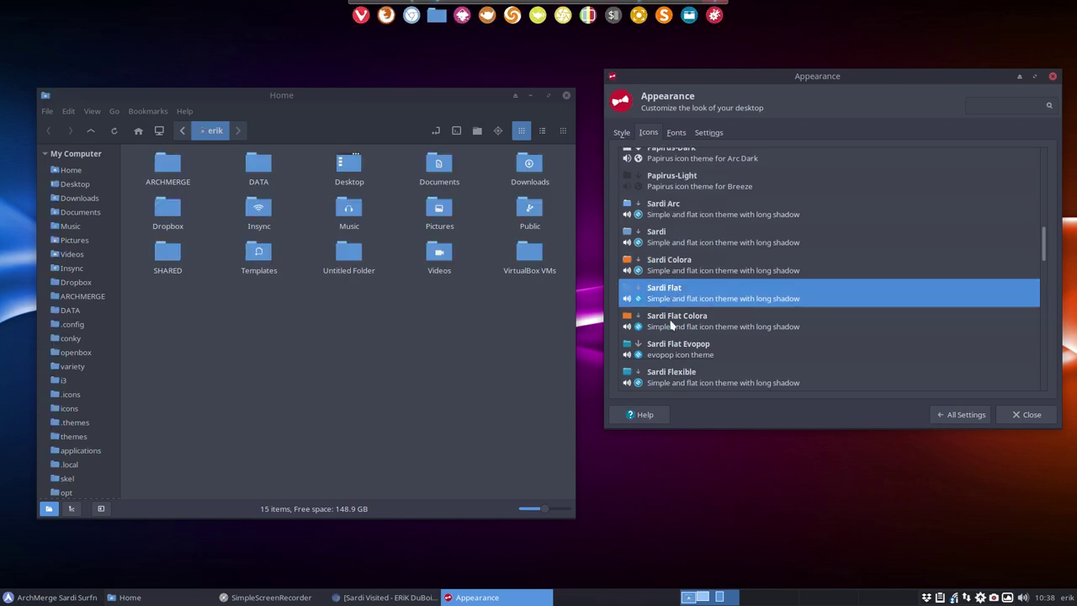
click(682, 294)
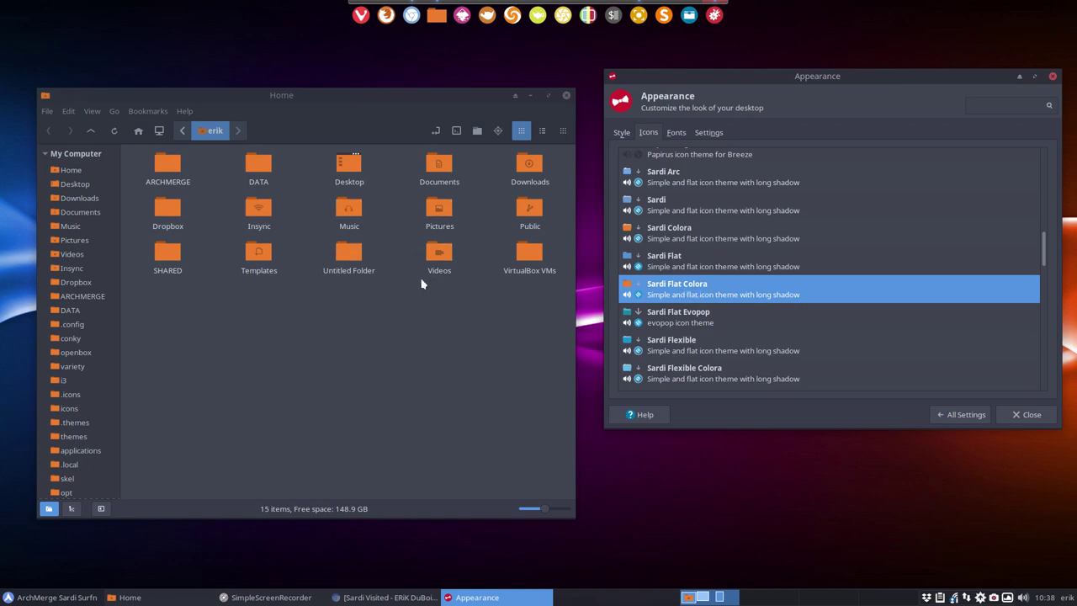
- Apply the Sardi Flat Evopop icon theme and check its icons in the application menu and on the selected home folders
click(680, 318)
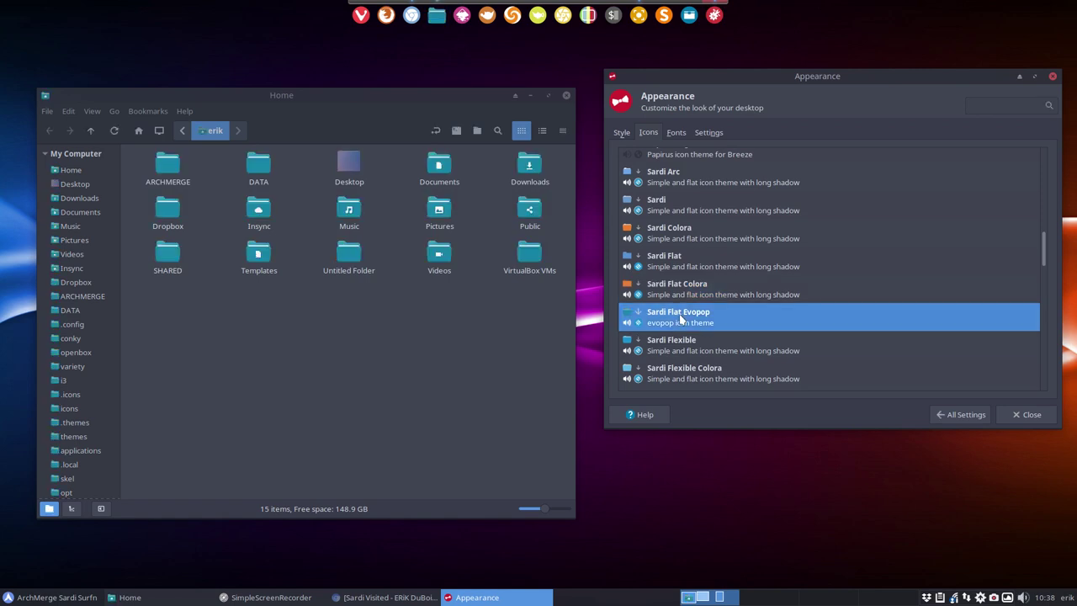
click(363, 309)
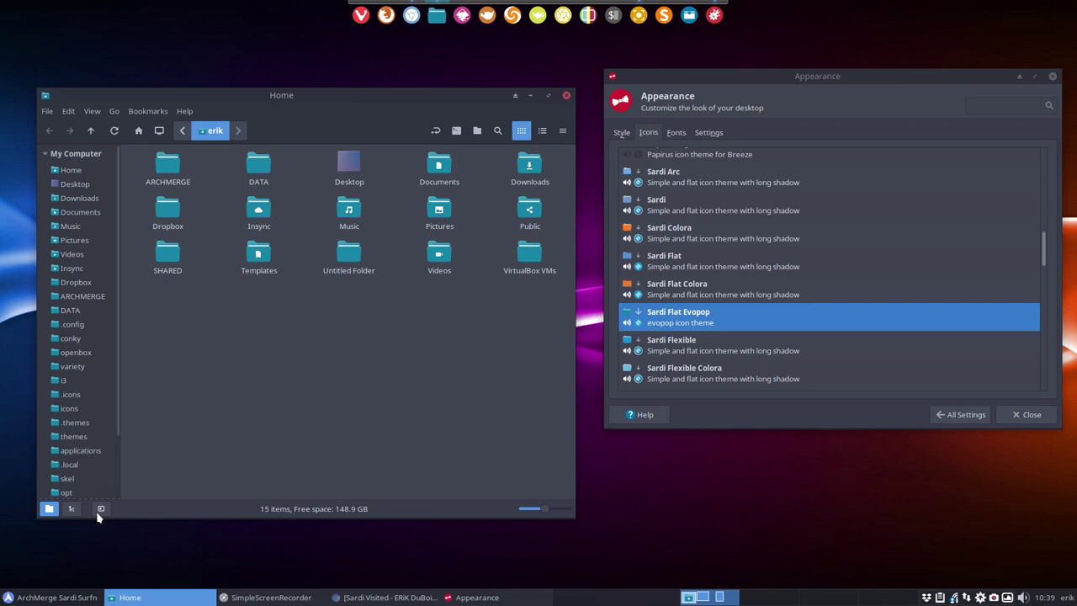
click(34, 598)
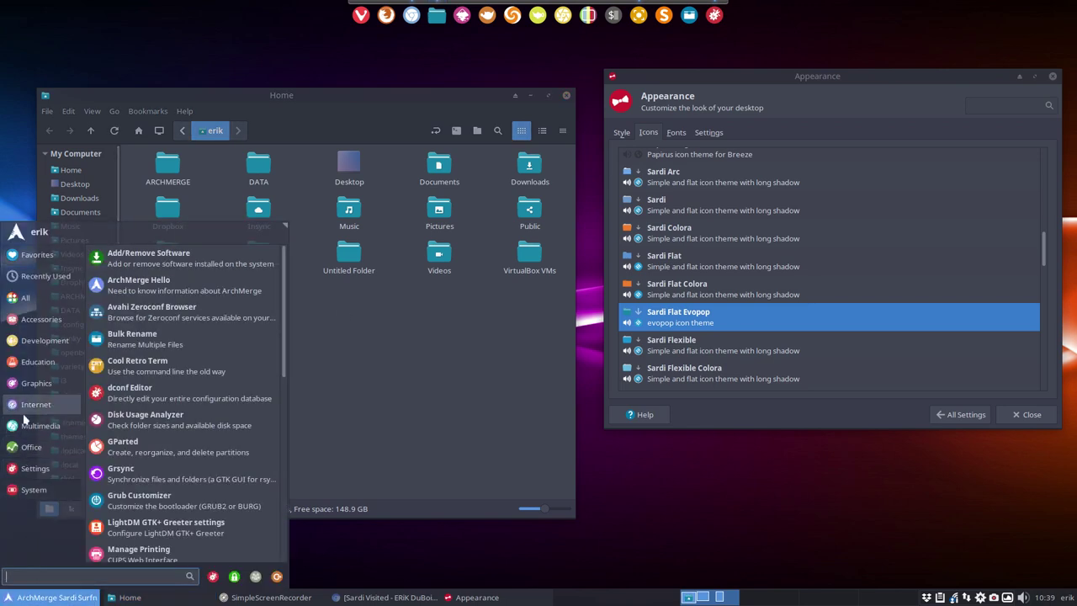
click(360, 306)
drag(164, 298, 552, 152)
click(543, 308)
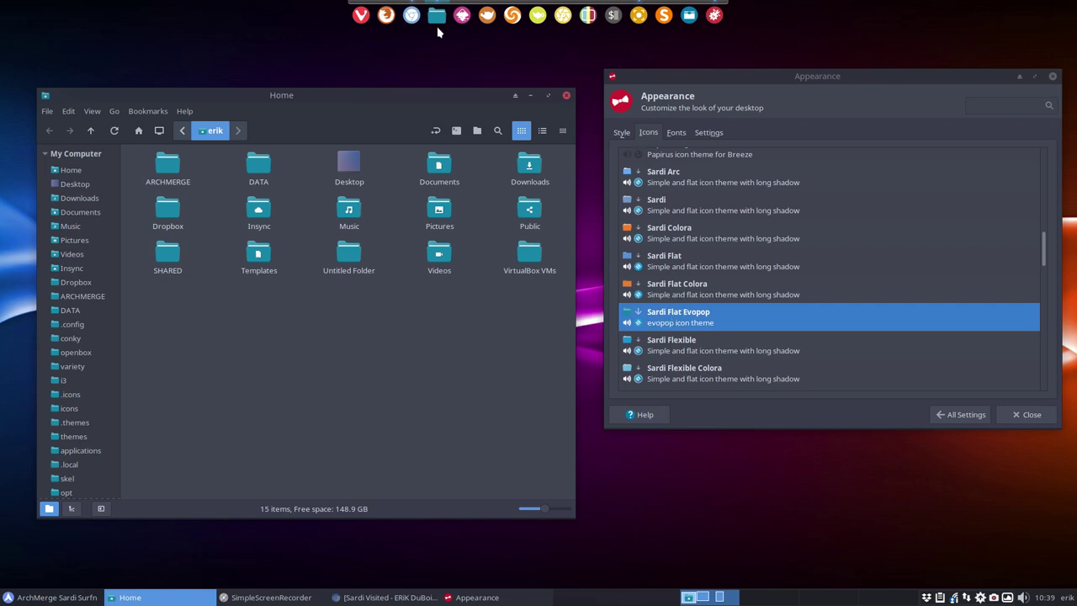
- Apply the Sardi Flexible icon theme and switch to Sardi Flexible Colora to compare their folder icons
click(683, 345)
scroll(683, 354, down, 3)
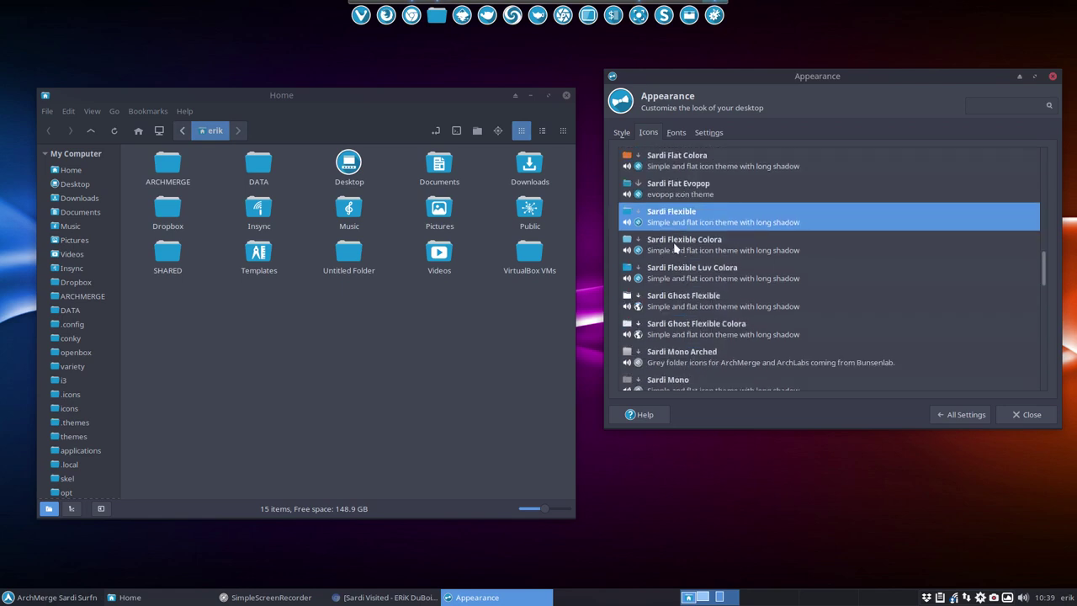
click(683, 244)
click(288, 348)
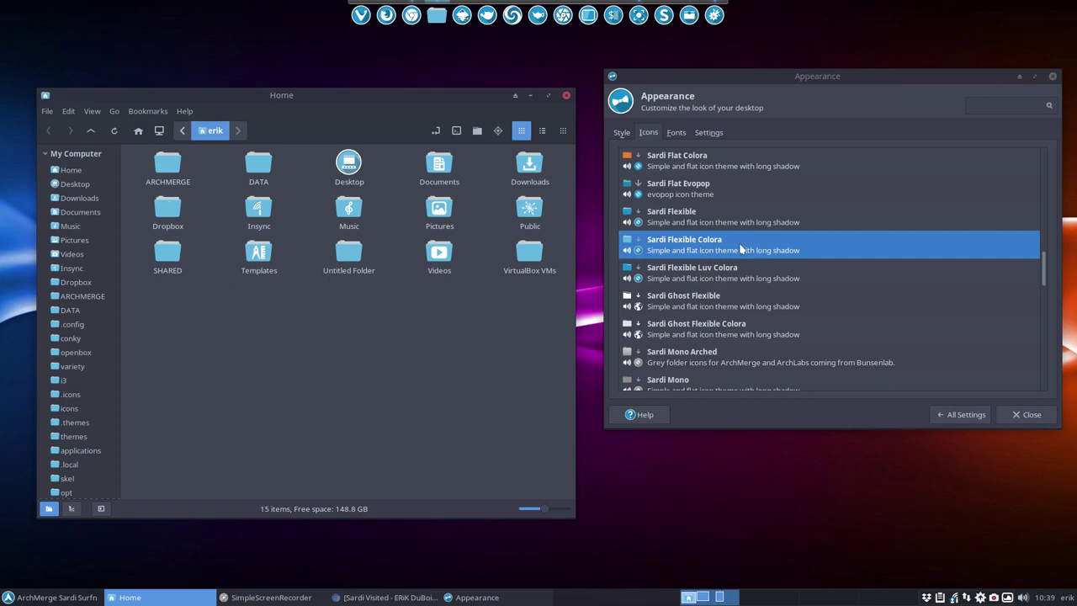
- Set the icon theme to Sardi Flexible Luv Colora and check the home folder icons both selected and unselected
click(697, 283)
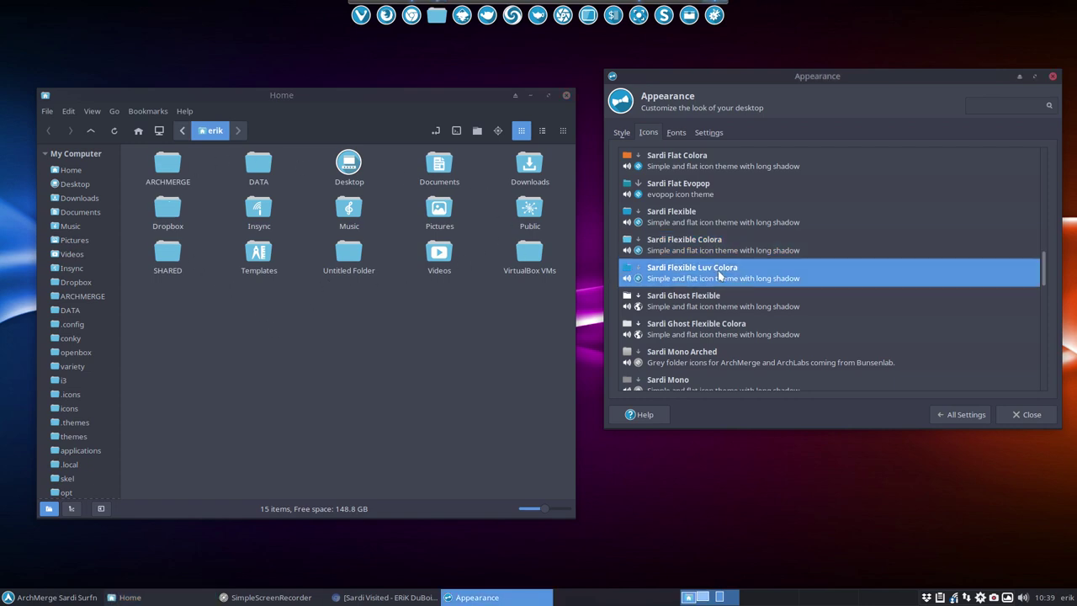
click(308, 290)
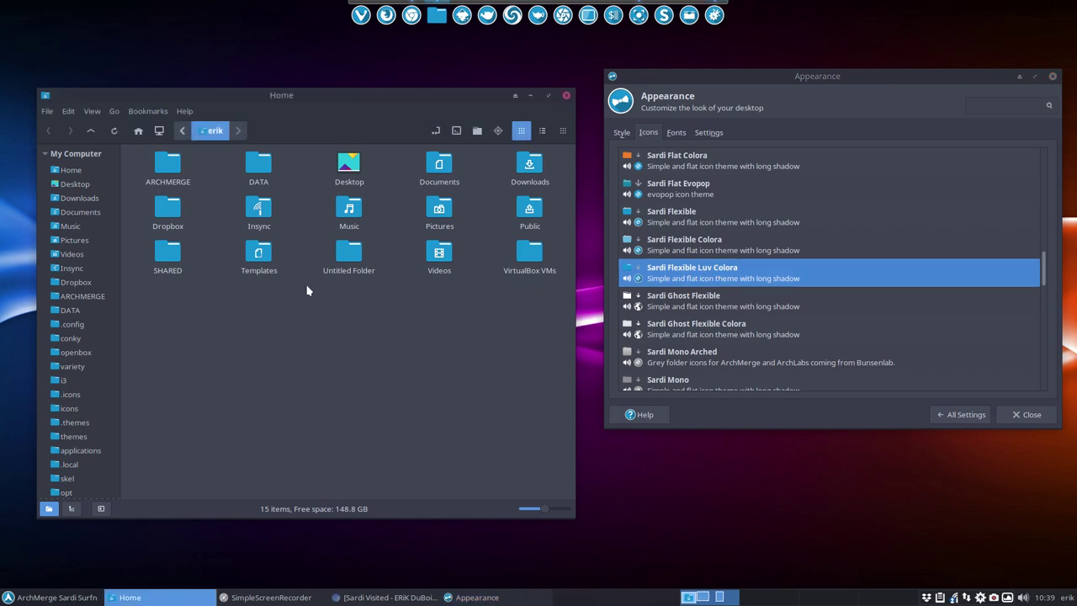
drag(149, 313, 560, 158)
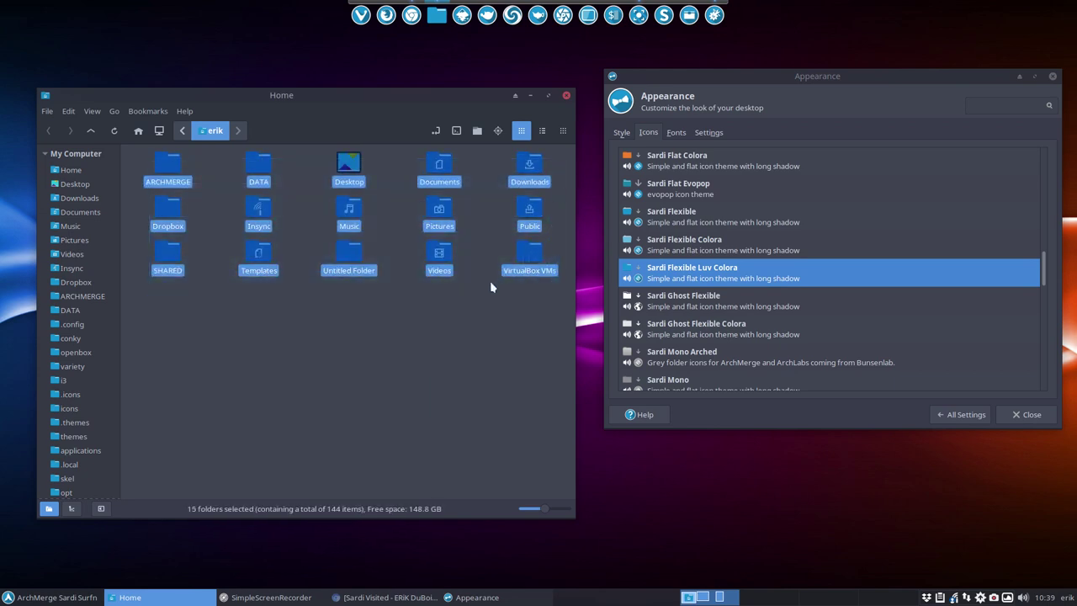
click(468, 308)
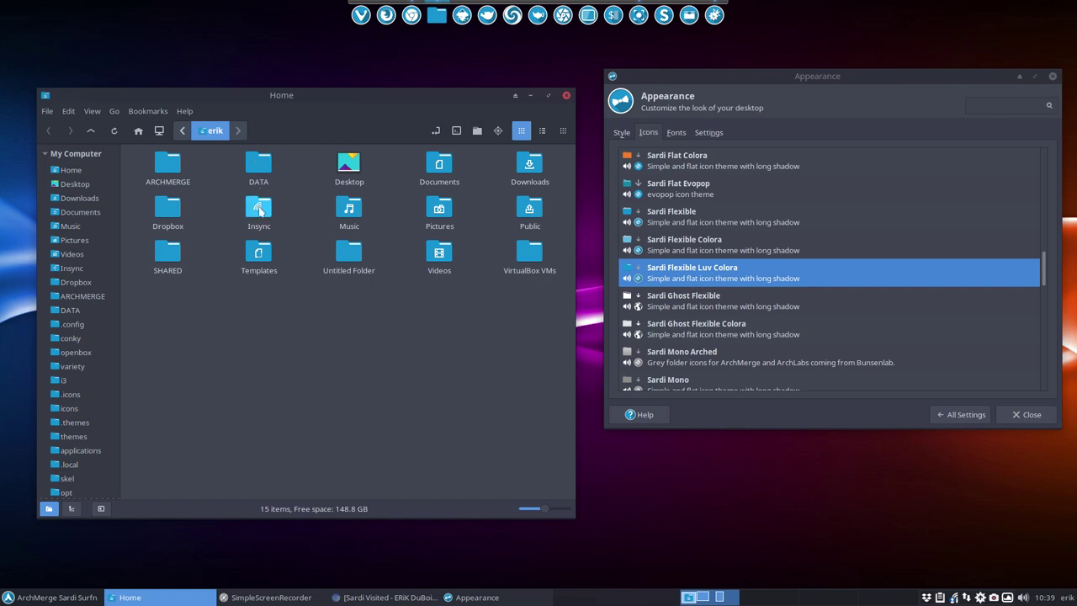
- Apply Sardi Ghost Flexible followed by Sardi Ghost Flexible Colora, checking the latter's folder icons with all home folders selected
click(694, 306)
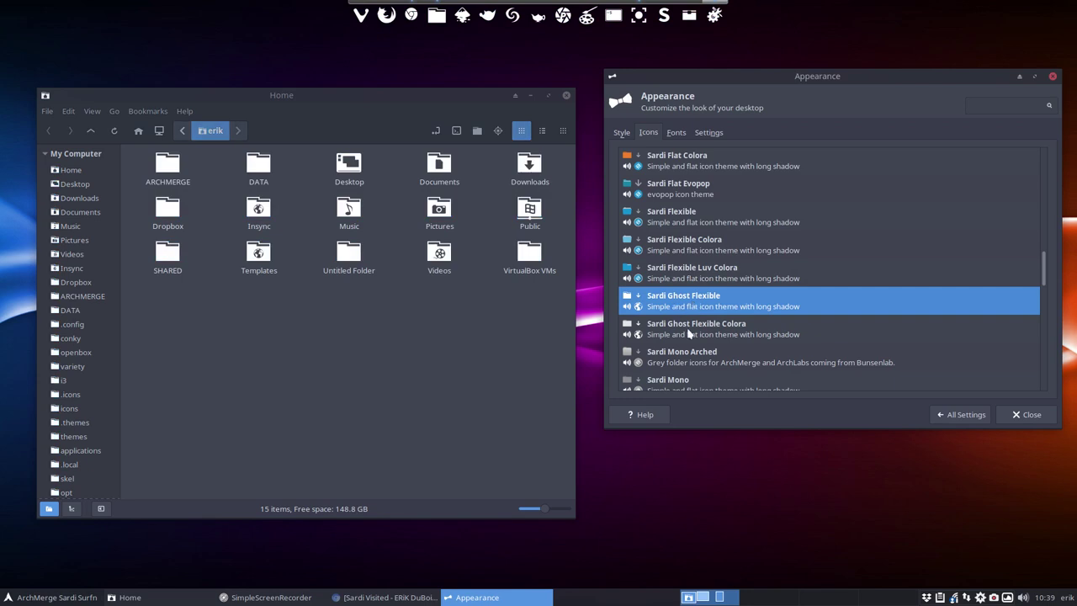
click(688, 333)
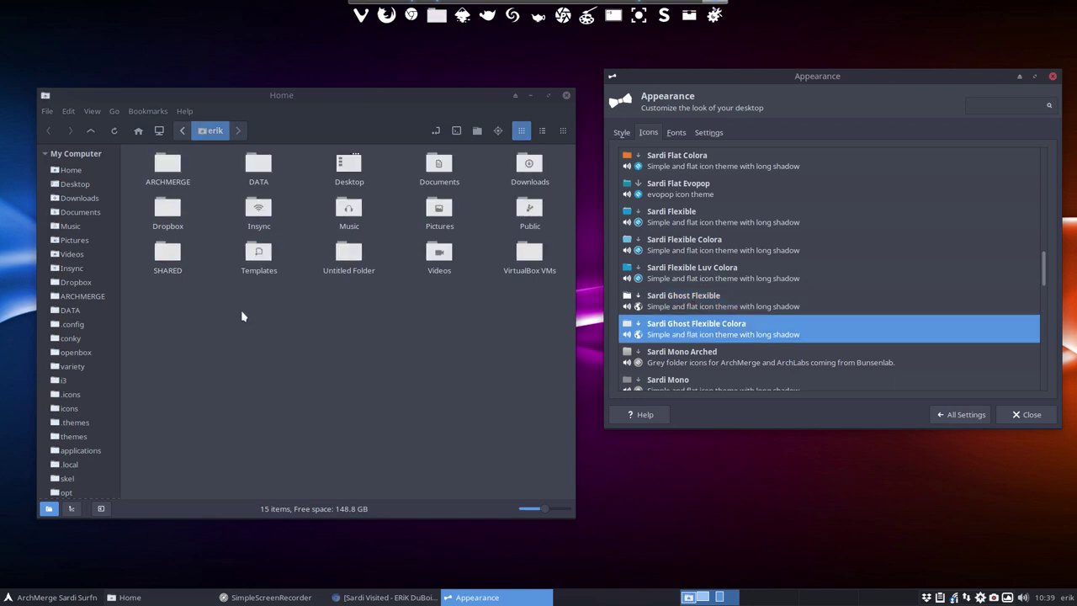
drag(173, 308, 537, 165)
click(366, 384)
- Return to the Sardi Ghost Flexible icon theme and temporarily show the home folder's hidden files to review their icons
click(690, 305)
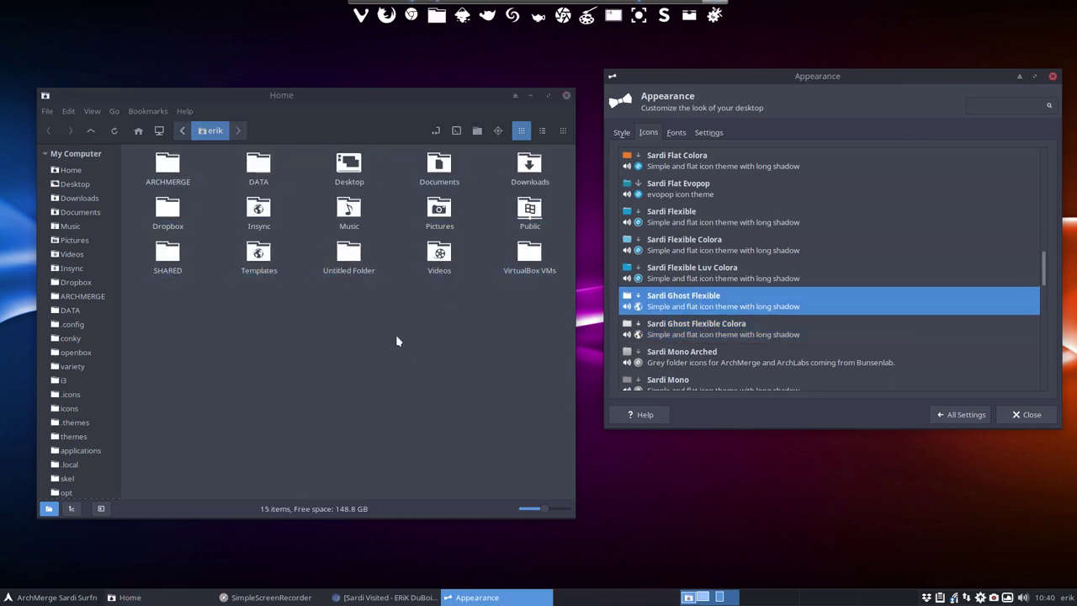
click(363, 308)
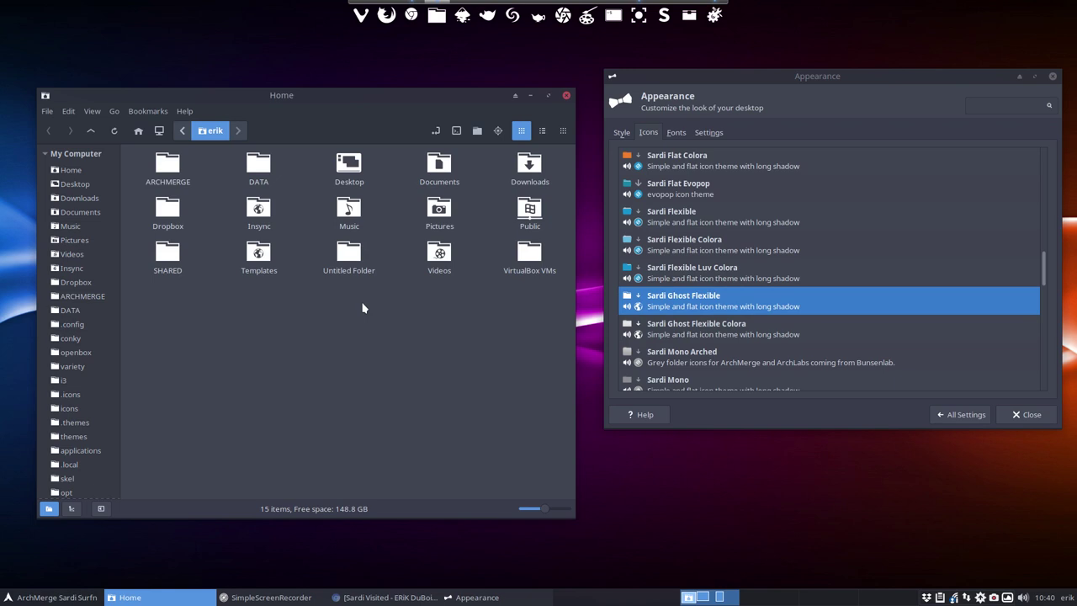
key(ctrl+h)
scroll(362, 309, down, 5)
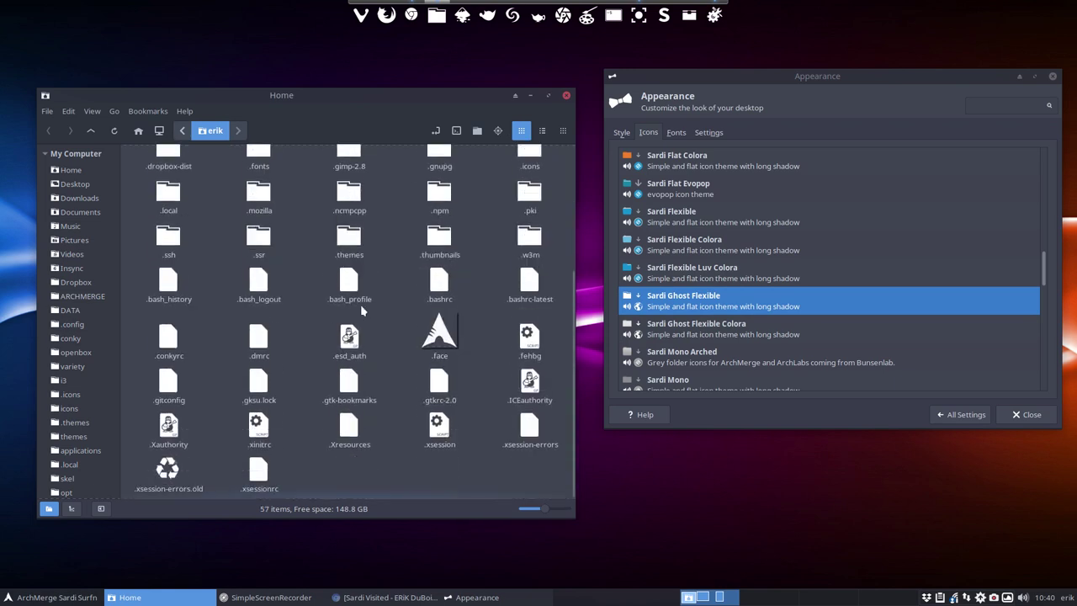
key(ctrl+h)
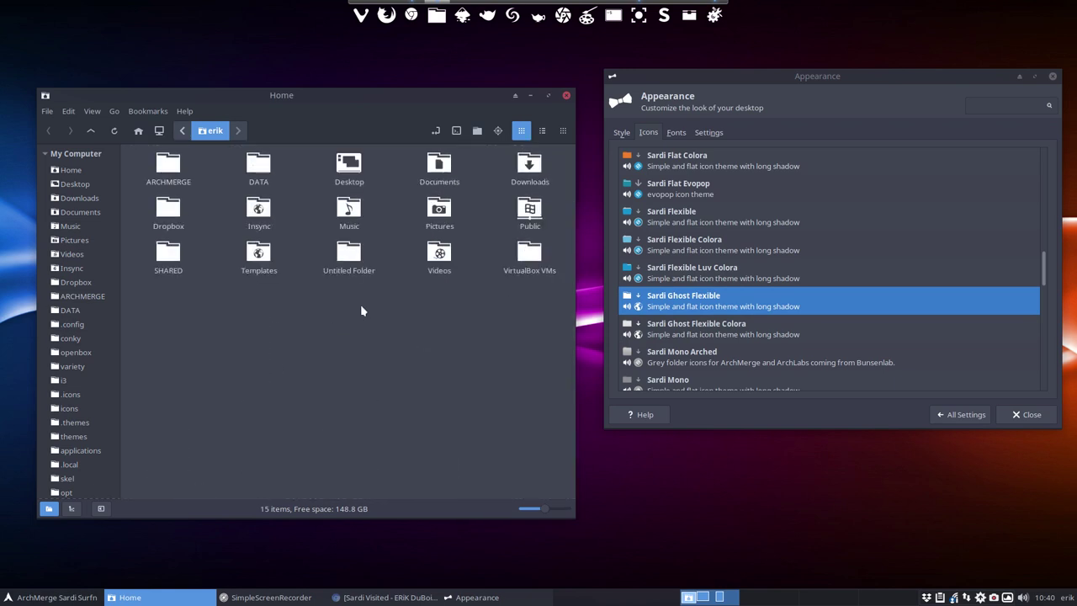
- Switch the icon theme to Sardi Ghost Flexible Colora and check its icons in the application menu's categories, including Multimedia
click(665, 331)
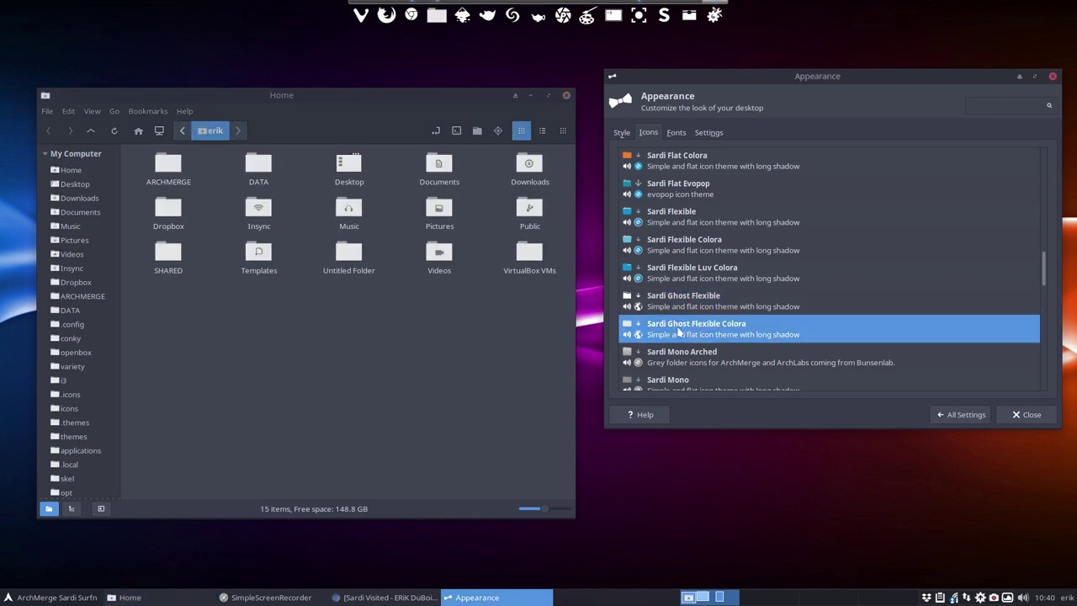
click(272, 328)
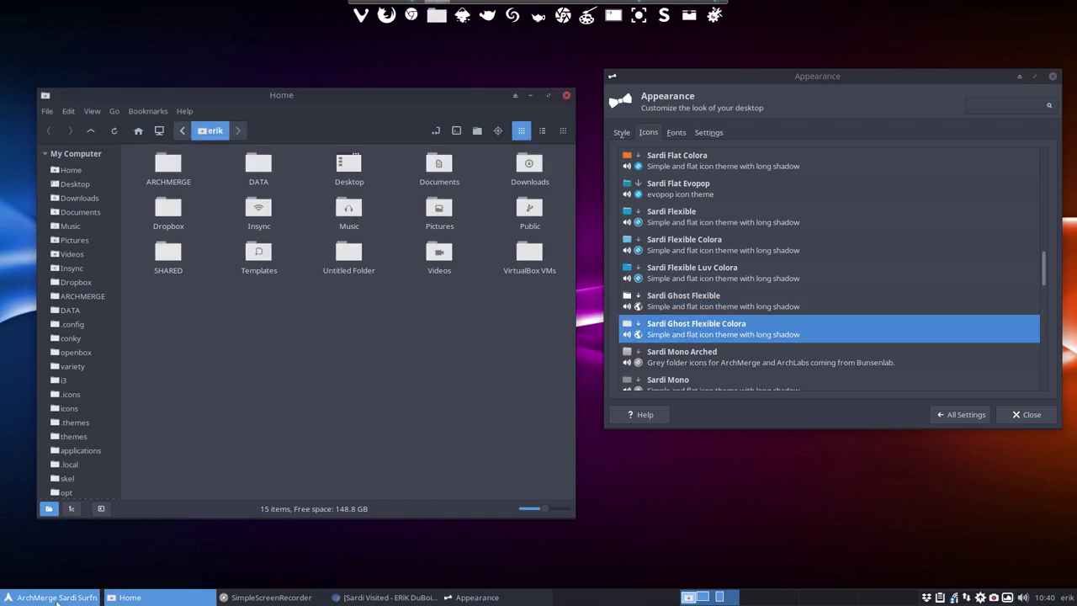
click(38, 597)
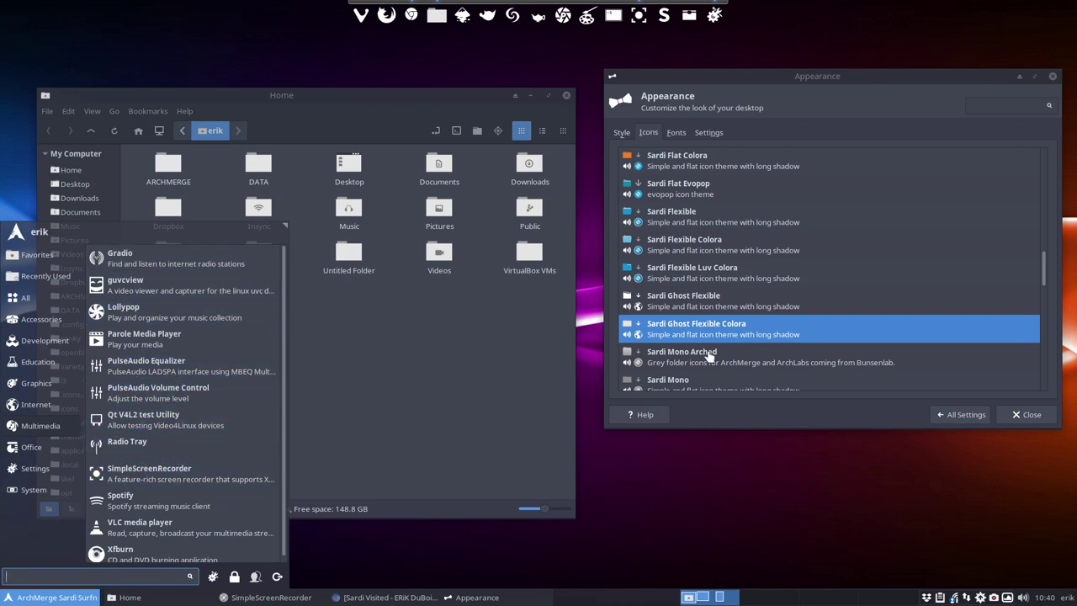
click(709, 351)
- Apply the Sardi Mono Arched icon theme and check the home folder icons with all of them selected
click(709, 354)
click(289, 360)
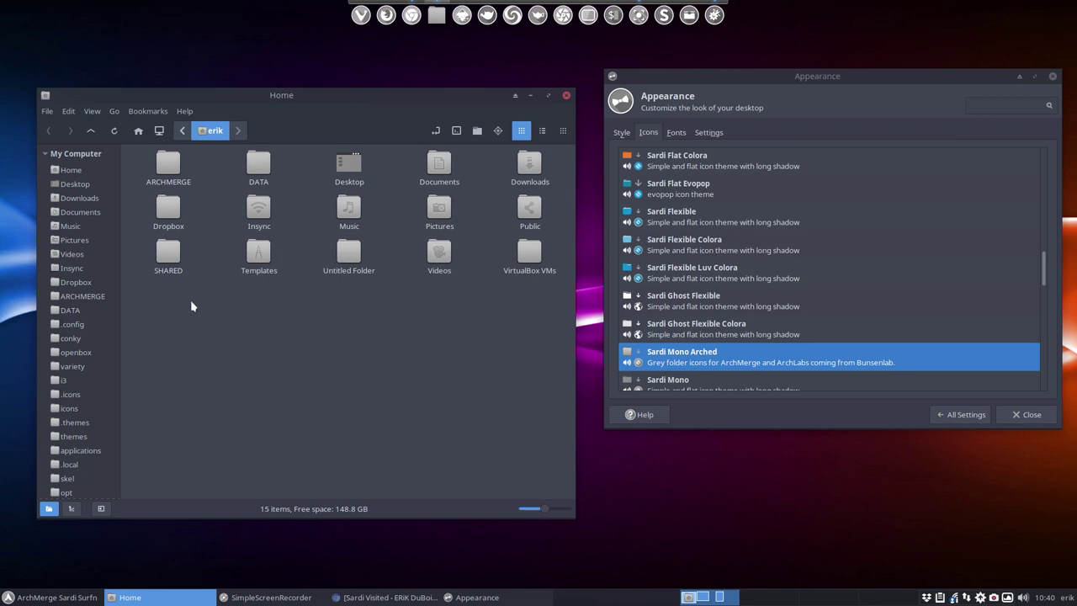
drag(155, 303, 553, 173)
click(413, 326)
- Review the Sardi Mono Arched icons among the recently used applications and again on the selected home folders
click(51, 597)
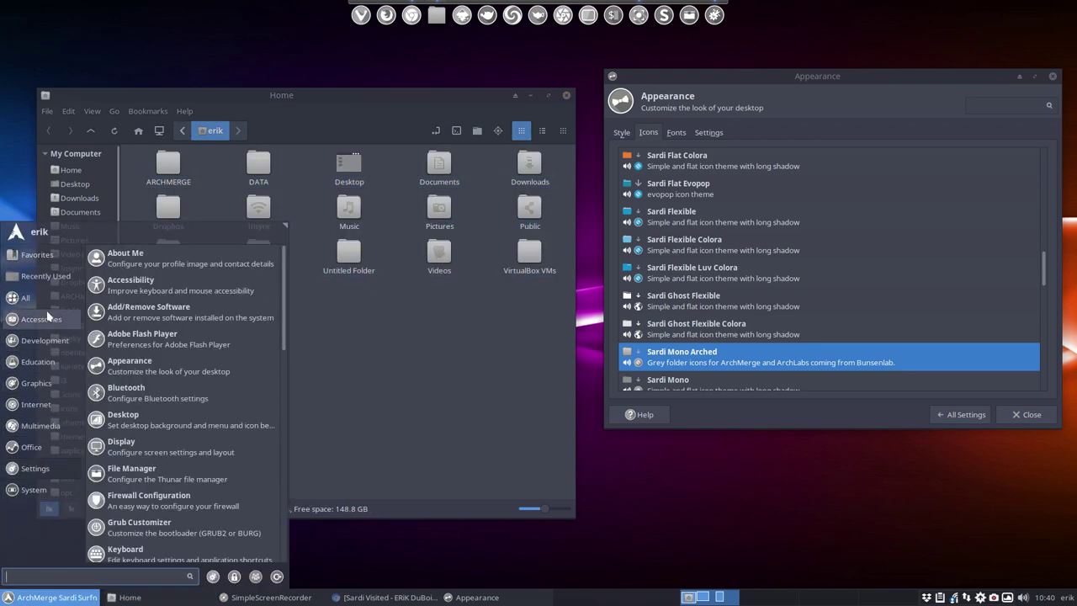
click(42, 276)
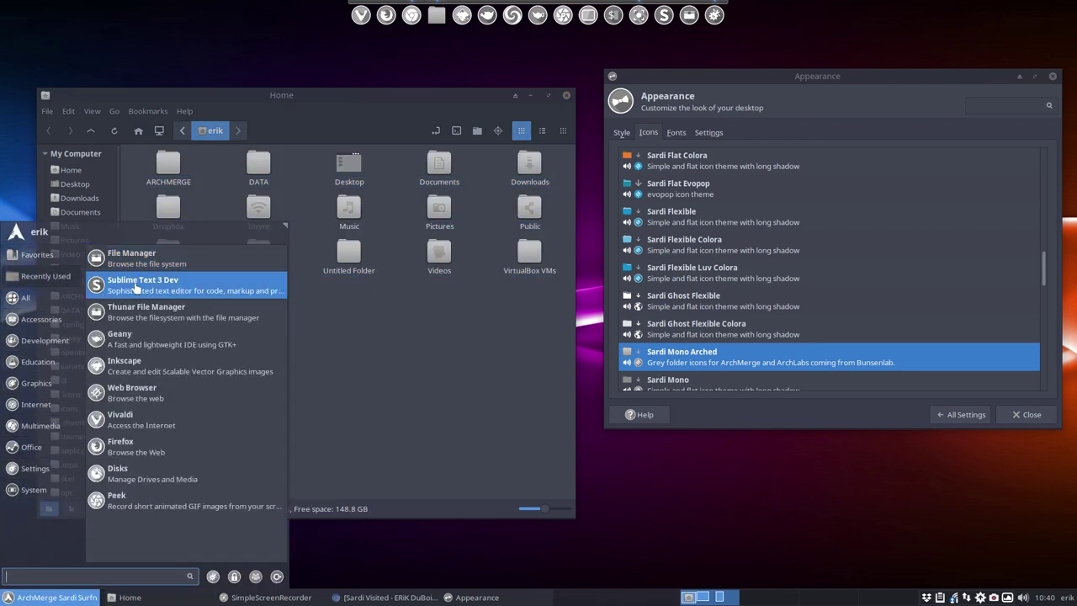
click(404, 402)
drag(180, 310, 544, 181)
click(505, 311)
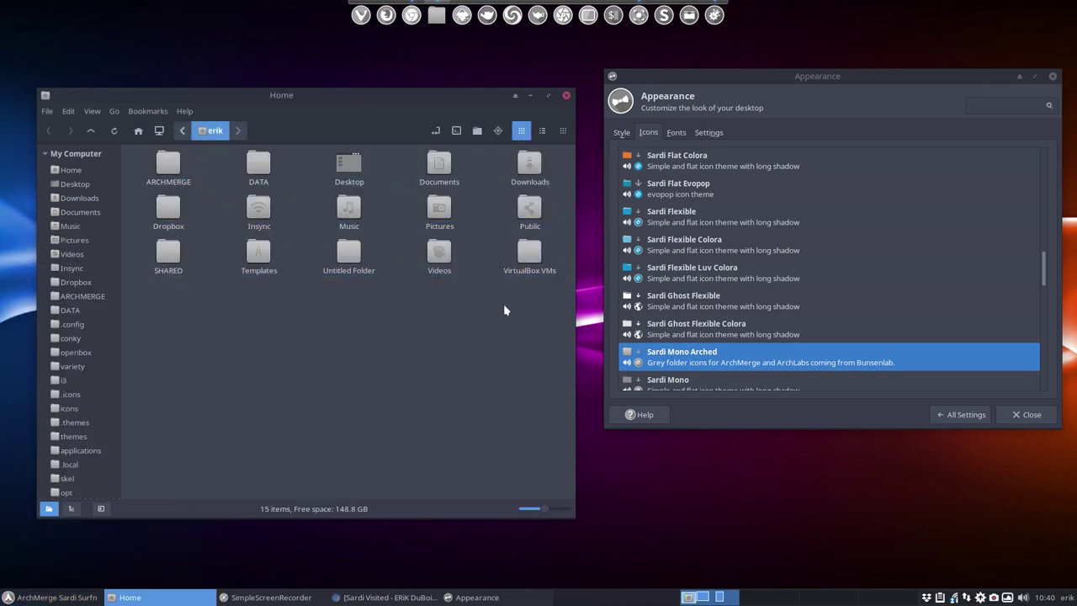
- Apply the Sardi Mono icon theme and check its icons in the home folder and the application menu's All and Recently Used categories
click(878, 360)
scroll(878, 362, down, 1)
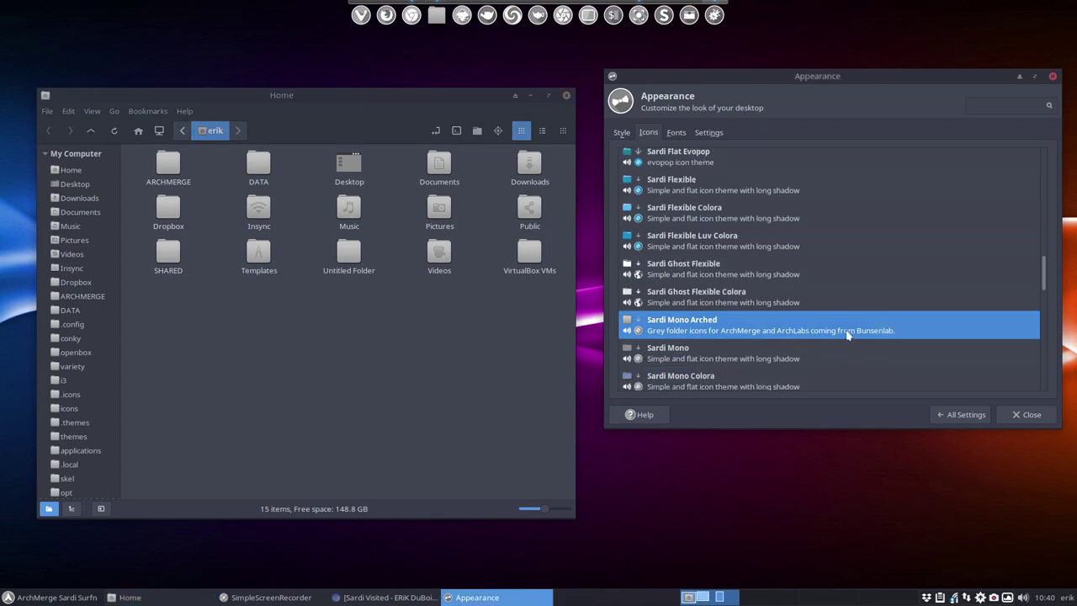
click(670, 357)
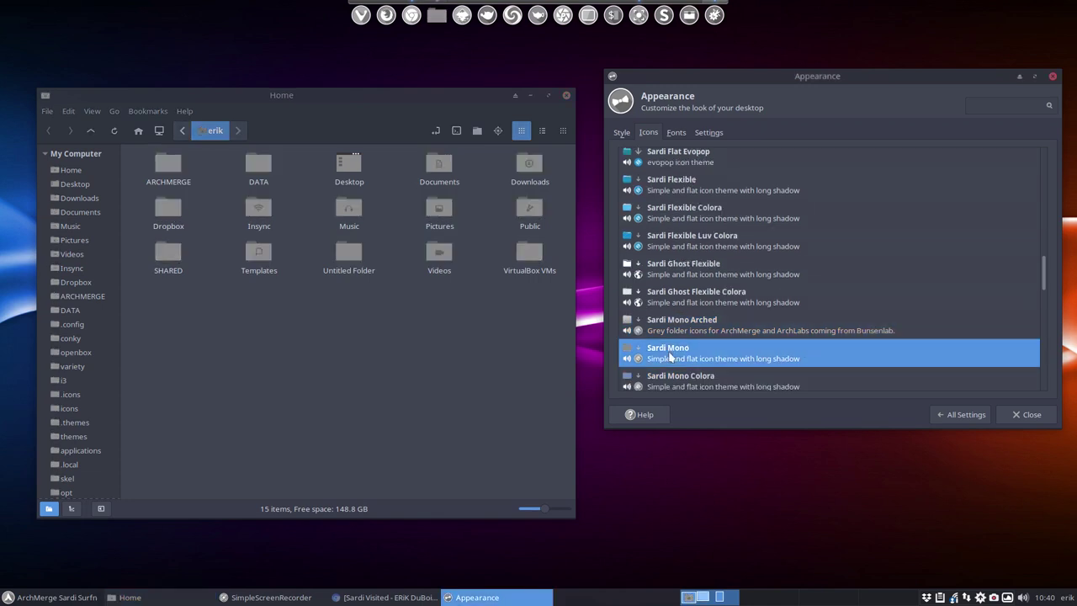
click(414, 318)
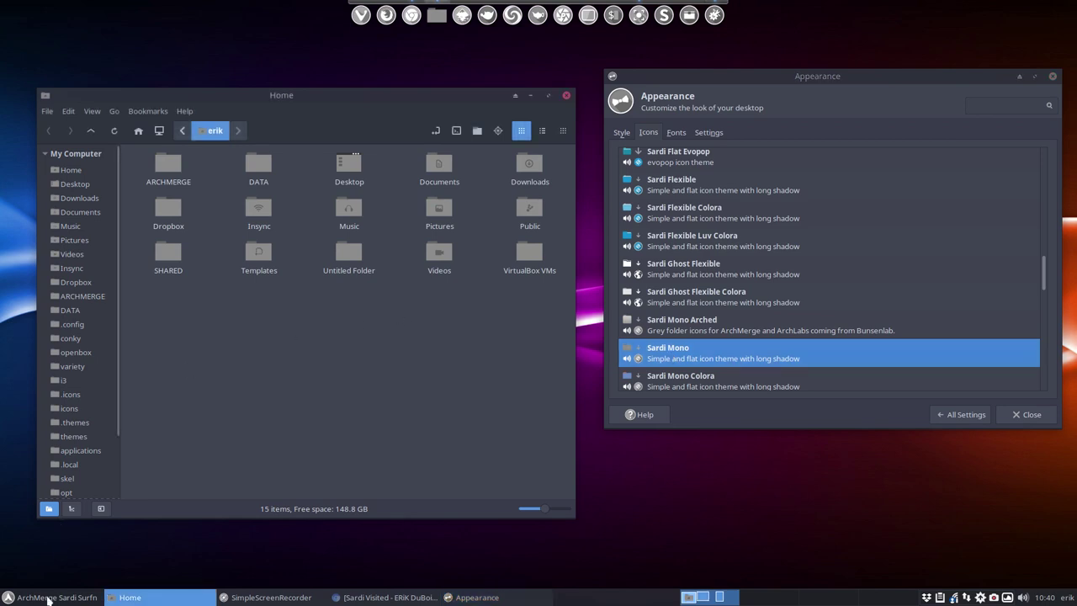
click(7, 598)
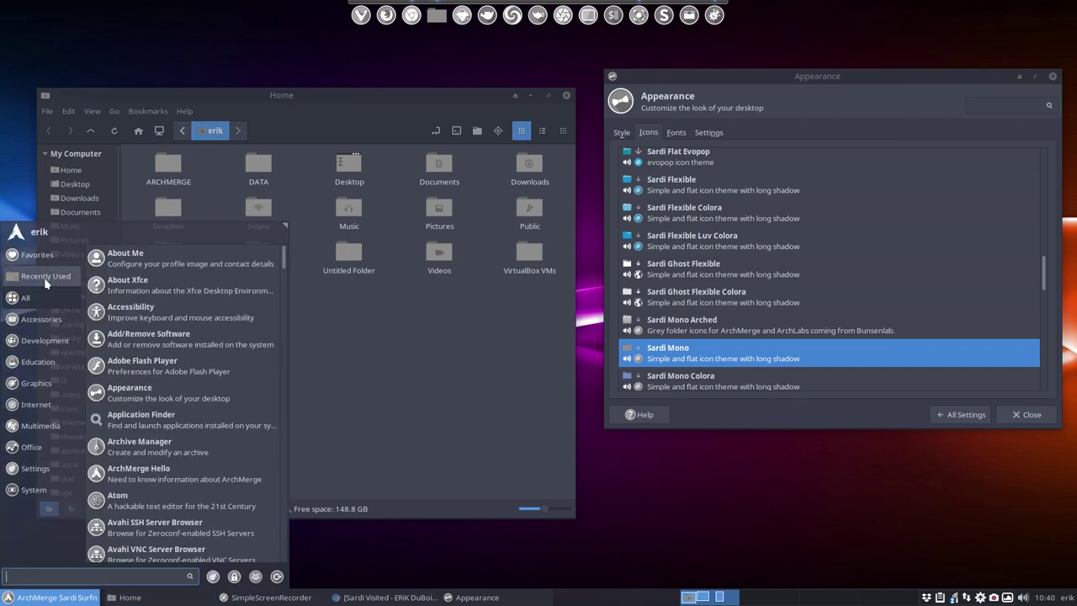
click(54, 277)
click(430, 351)
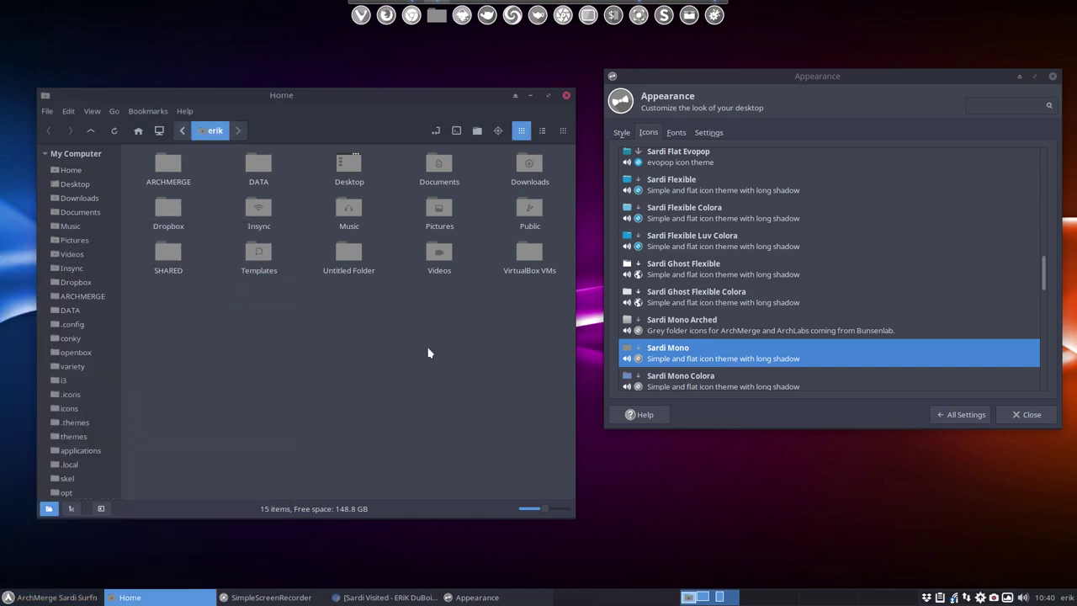
- Apply the Sardi Mono Colora icon theme and slightly widen the file manager's side pane while checking the home folder icons
scroll(695, 349, down, 2)
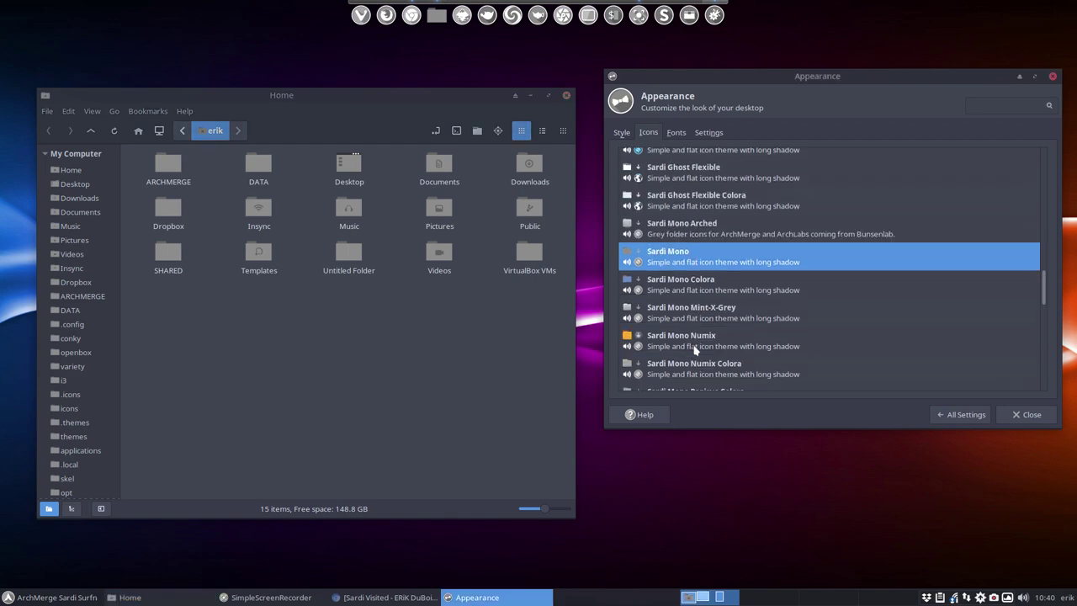
scroll(695, 349, down, 1)
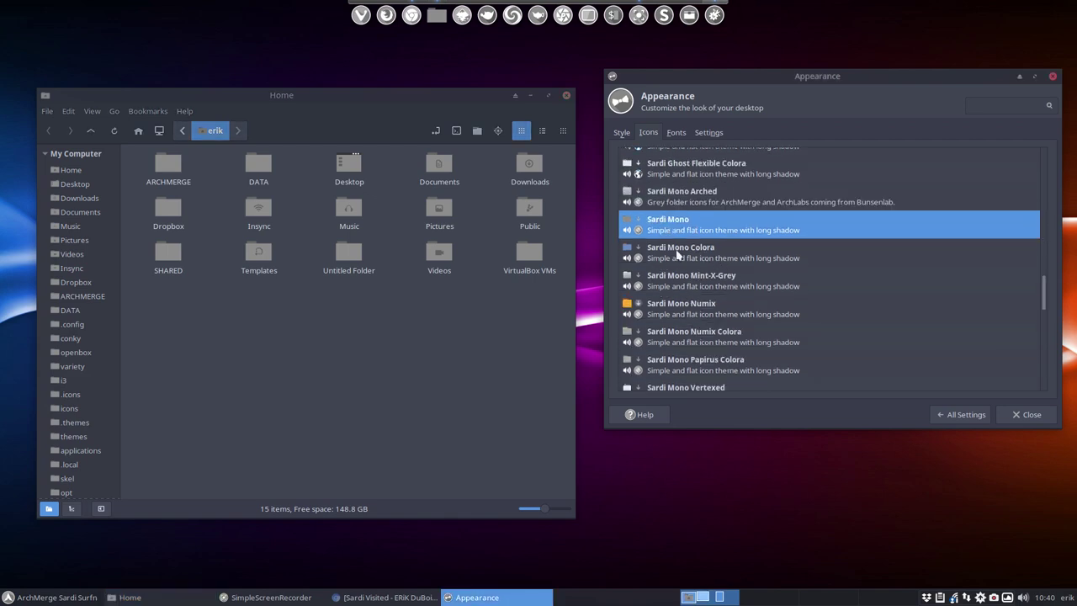
click(678, 254)
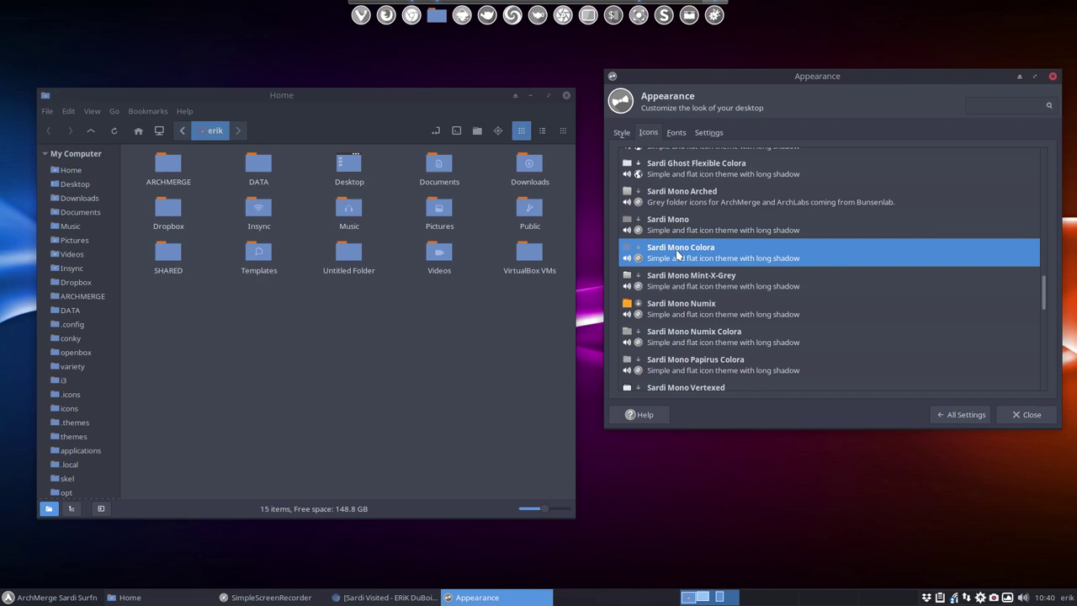
click(236, 360)
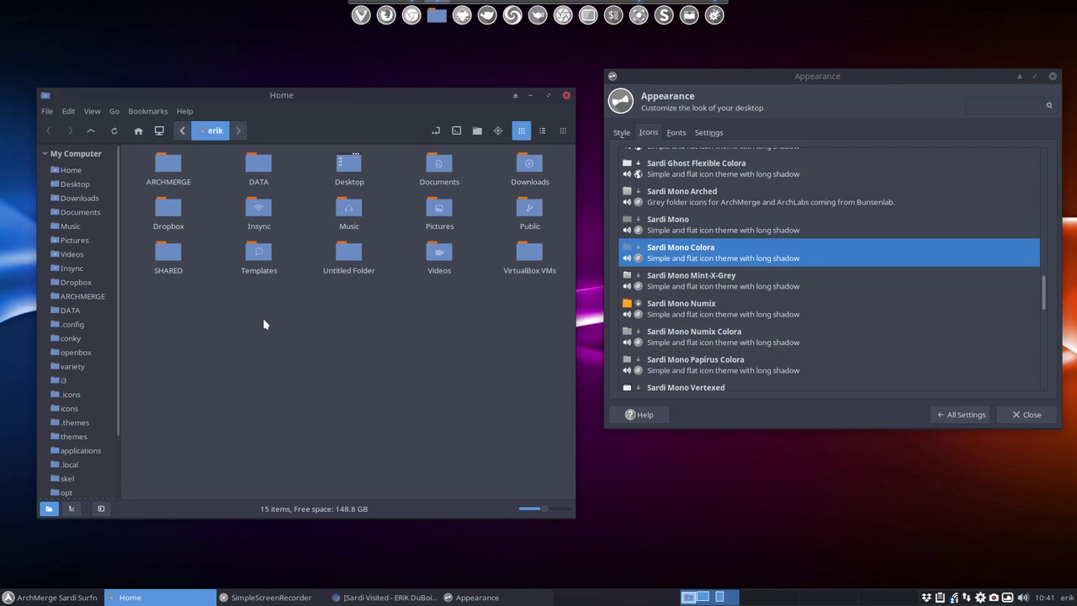
drag(120, 313, 554, 156)
click(511, 298)
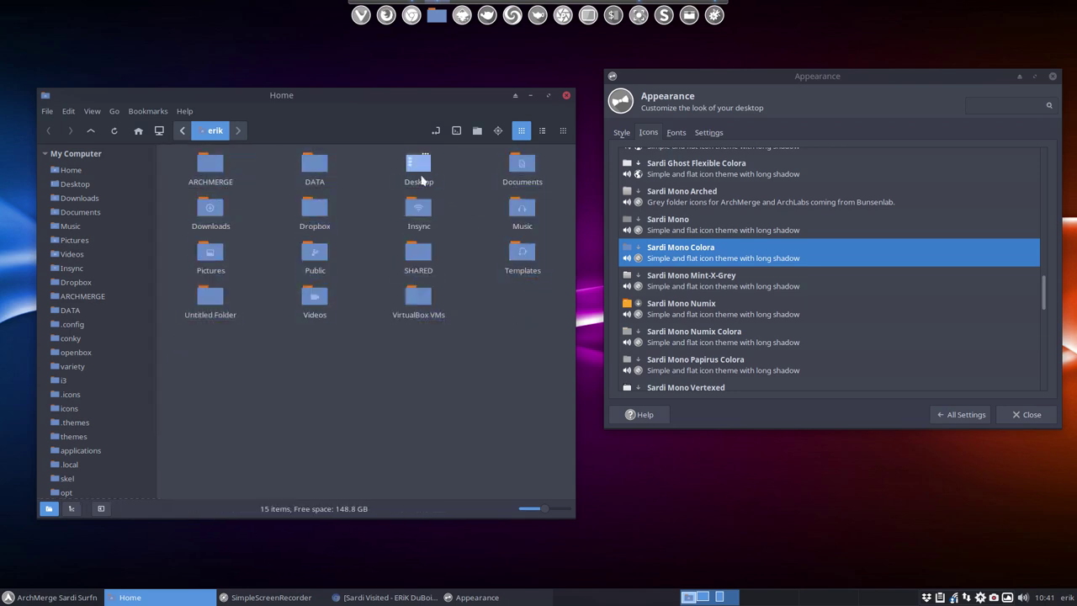
- Apply the Sardi Mono Mint-X-Grey icon theme and check its icons among the menu favorites and on the selected home folders
click(695, 284)
click(282, 369)
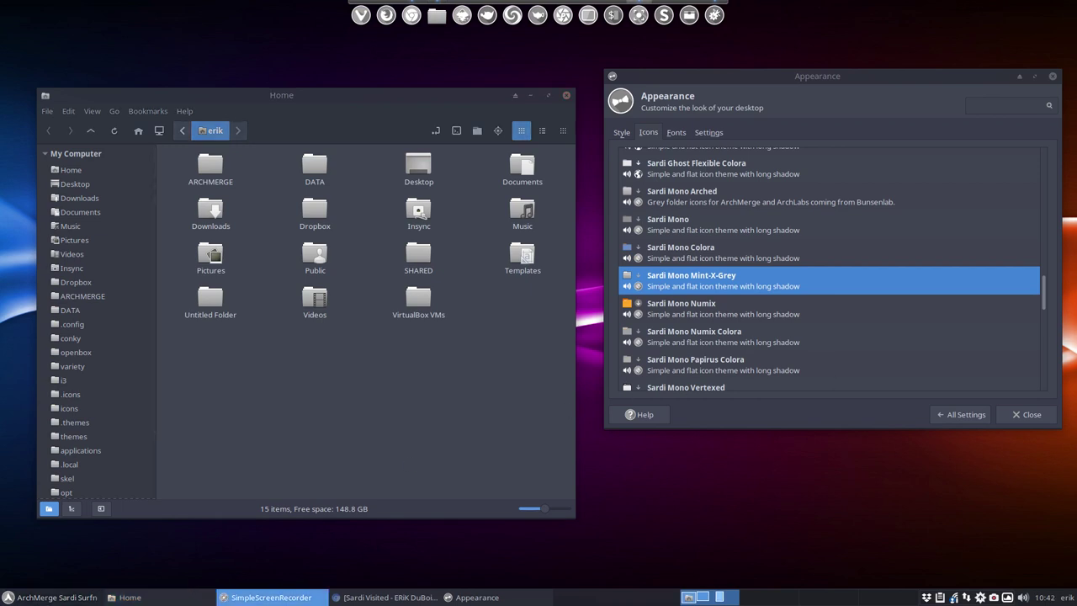
drag(845, 76, 848, 83)
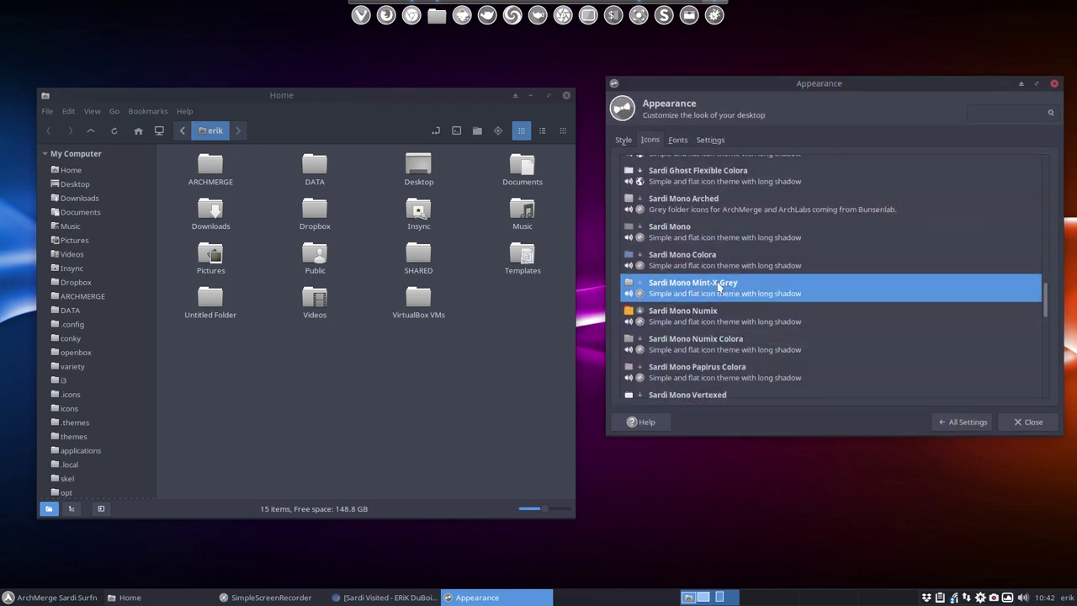
click(34, 598)
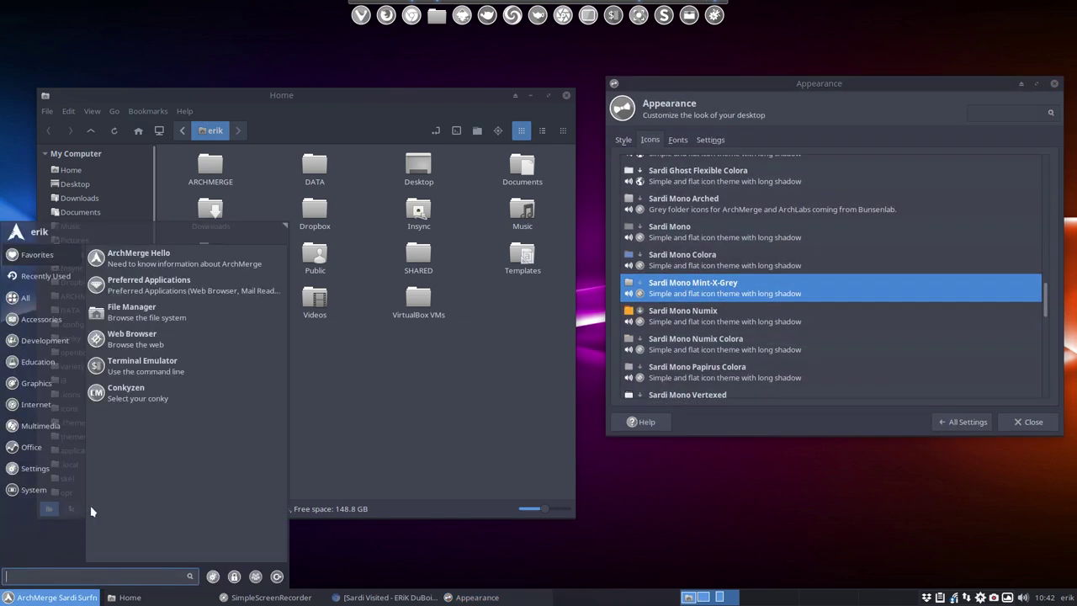
key(Escape)
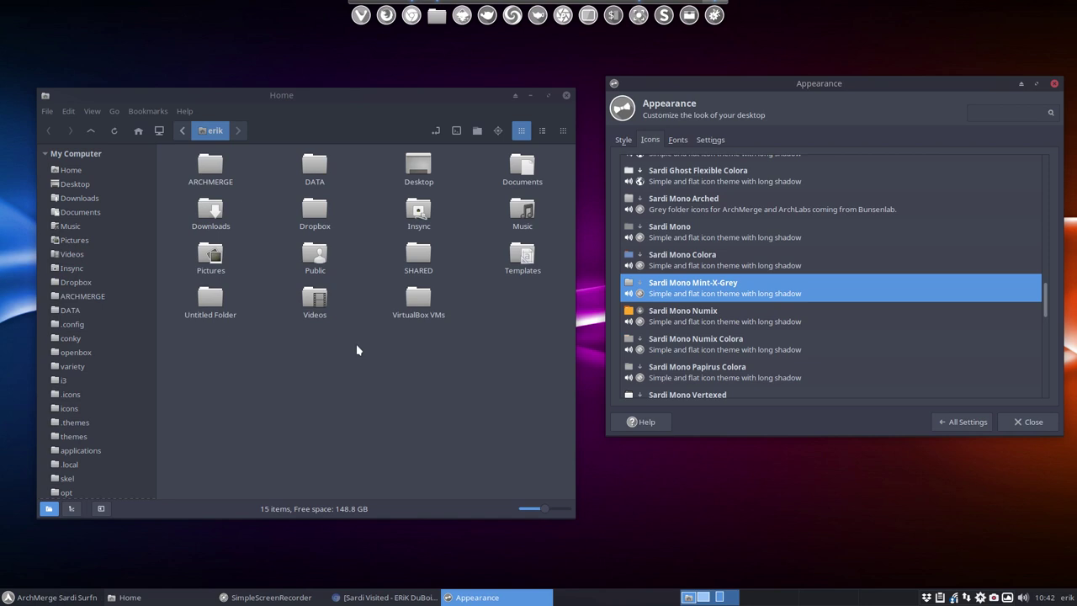
drag(198, 350, 541, 271)
click(529, 310)
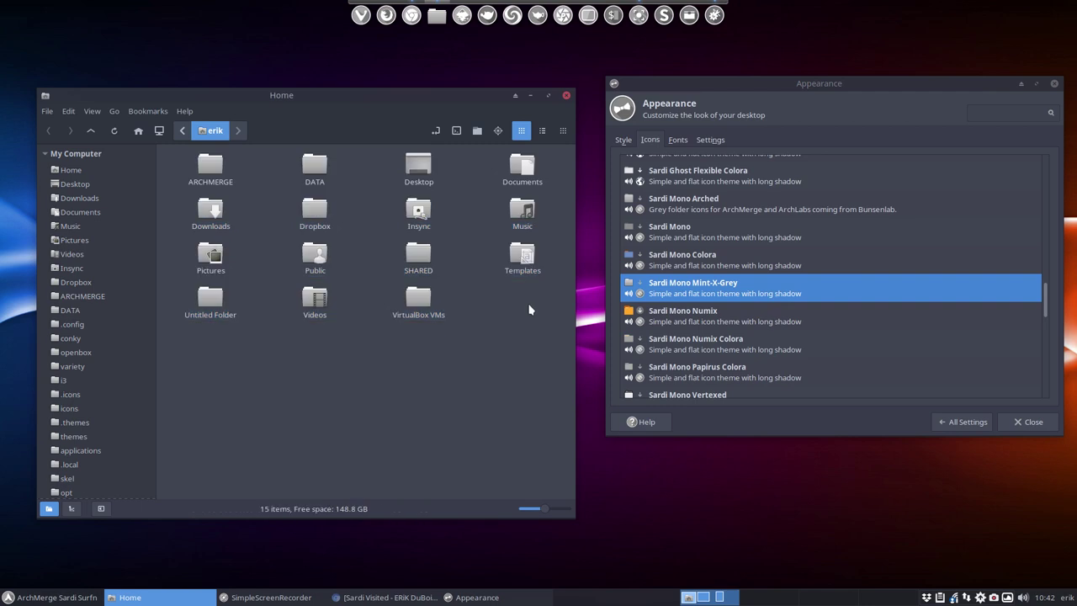
- Apply the Sardi Mono Numix icon theme and check its icons in the application menu's All category and on the selected home folders
click(688, 316)
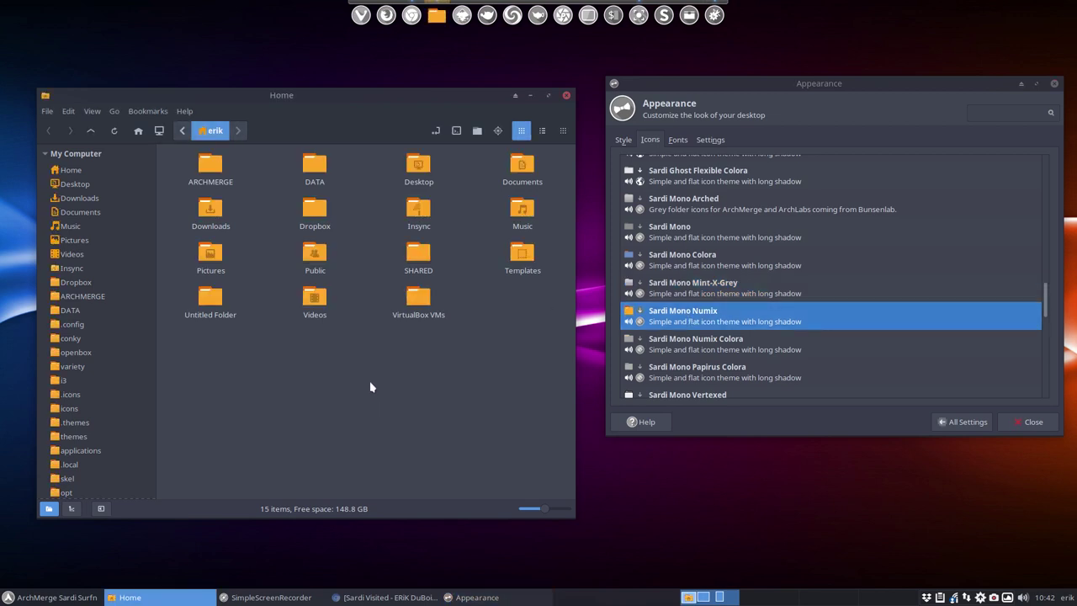
click(46, 598)
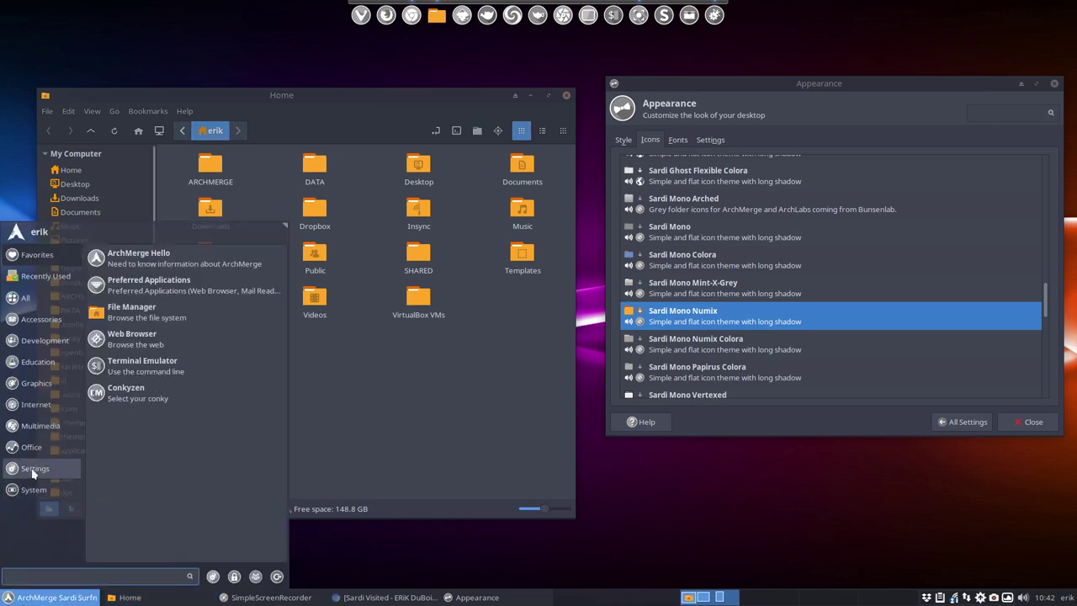
mouse_move(41, 304)
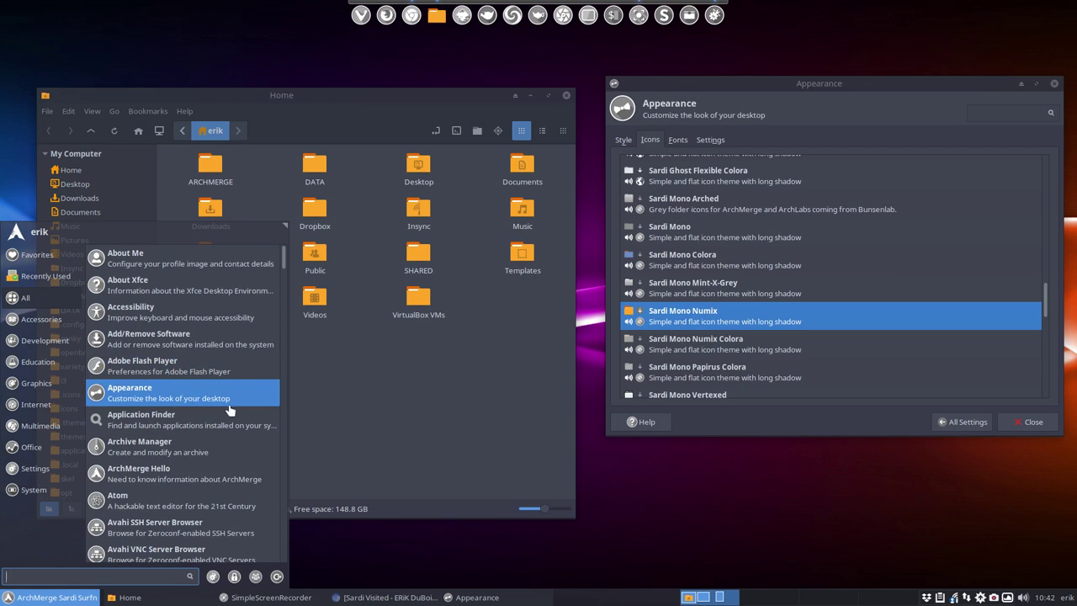
click(356, 397)
drag(187, 355, 537, 152)
click(277, 394)
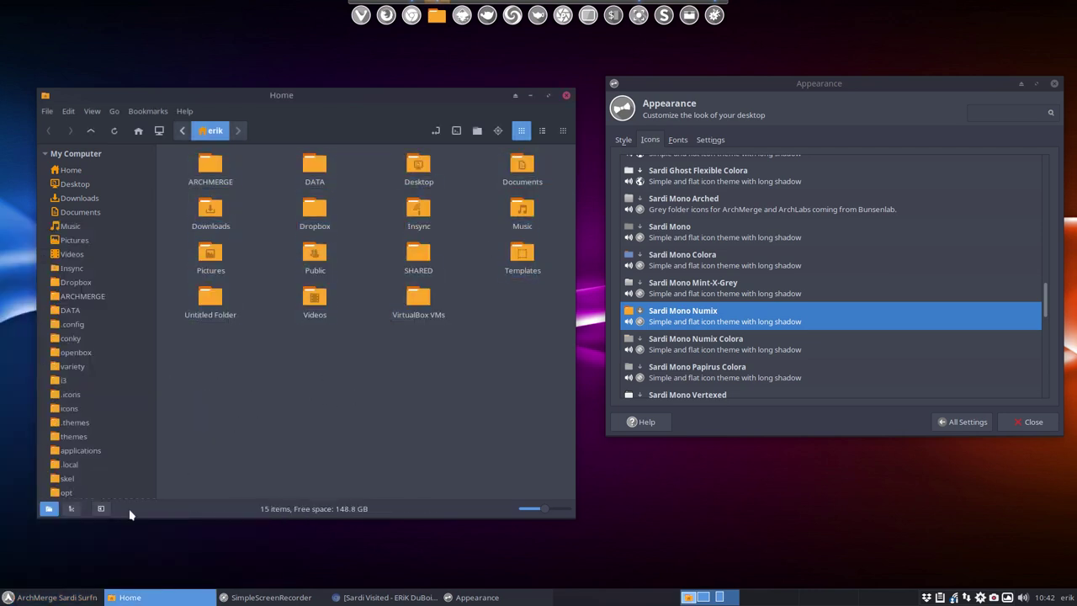
click(37, 596)
click(397, 379)
- Apply the Sardi Mono Numix Colora icon theme, check it on all selected home folders, and compare it with Sardi Mono Numix
click(705, 345)
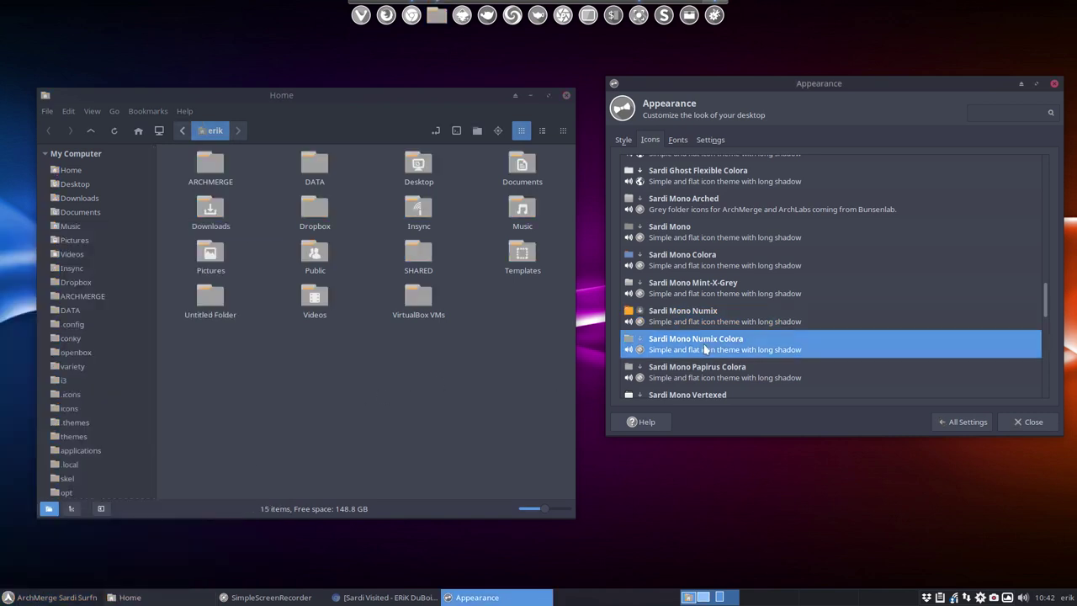
click(380, 392)
drag(180, 341, 546, 160)
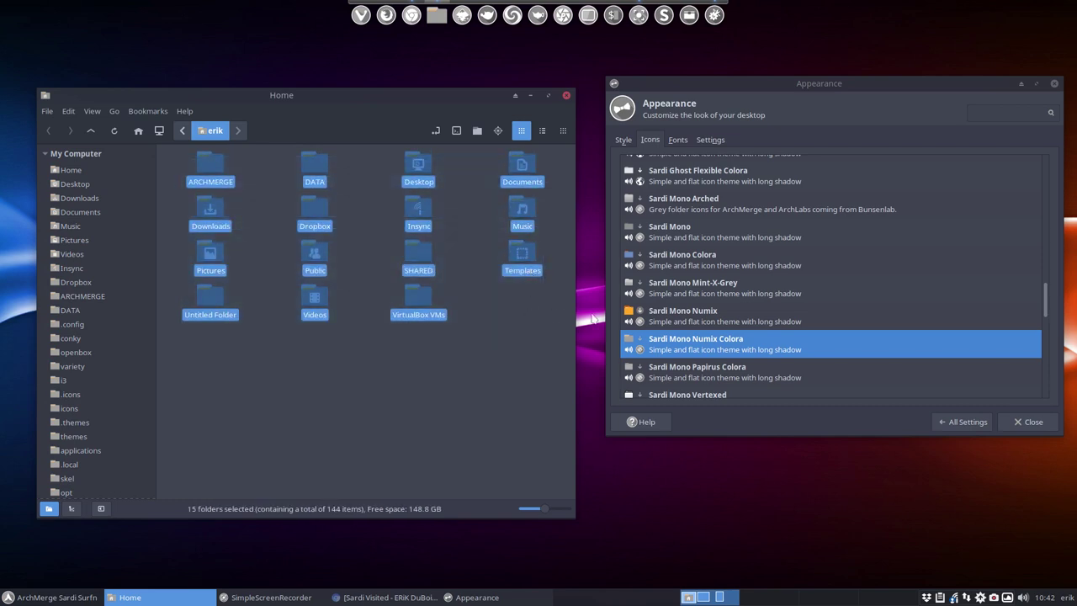
click(653, 319)
click(467, 369)
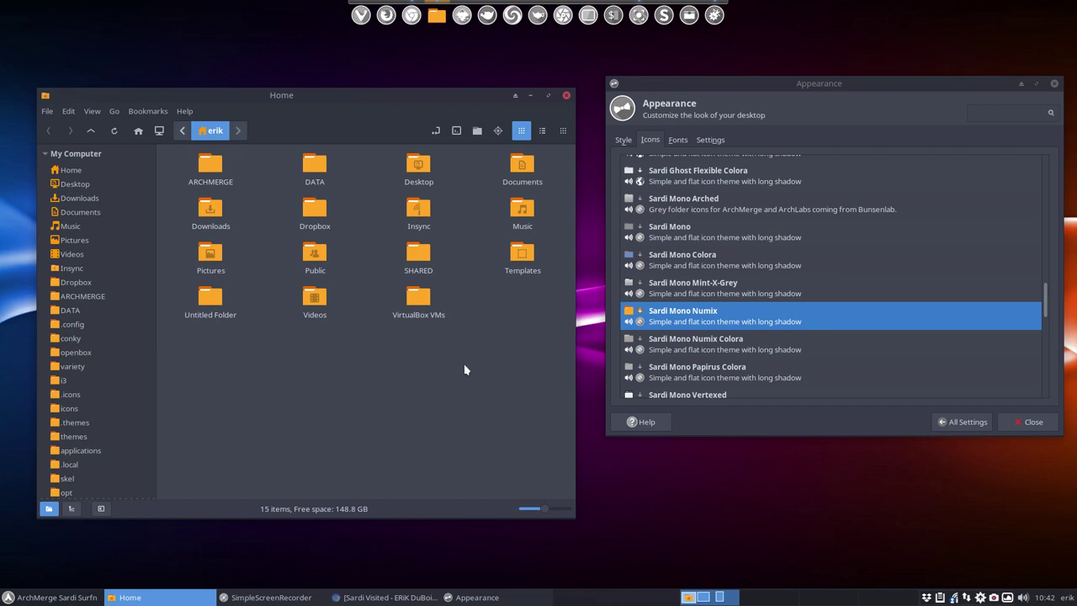
click(678, 342)
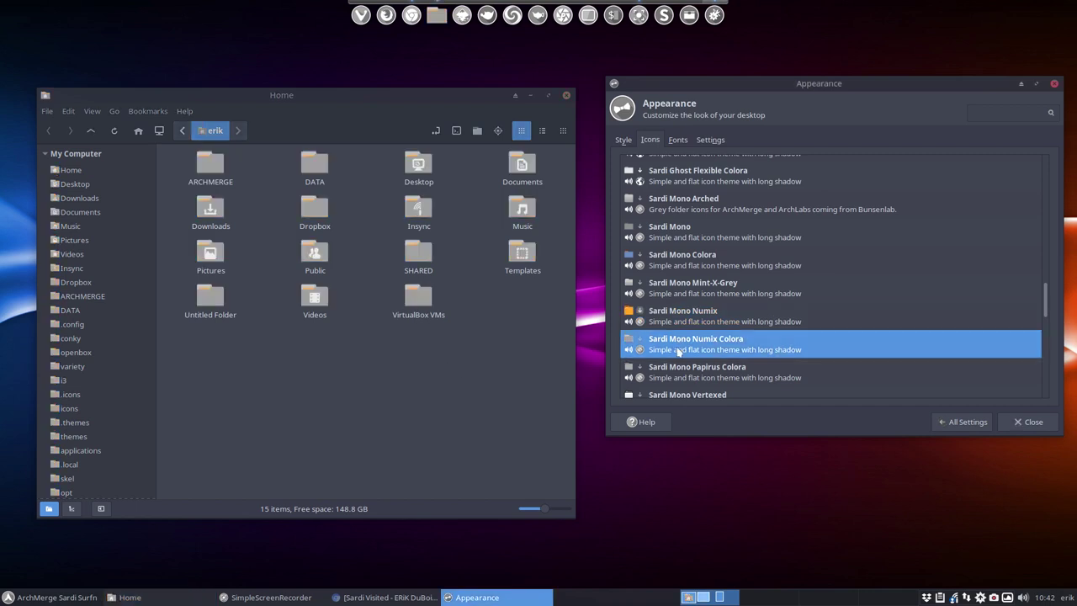
- Apply the Sardi Mono Papirus Colora icon theme and check its icons among the menu favorites and on all selected home folders
click(682, 371)
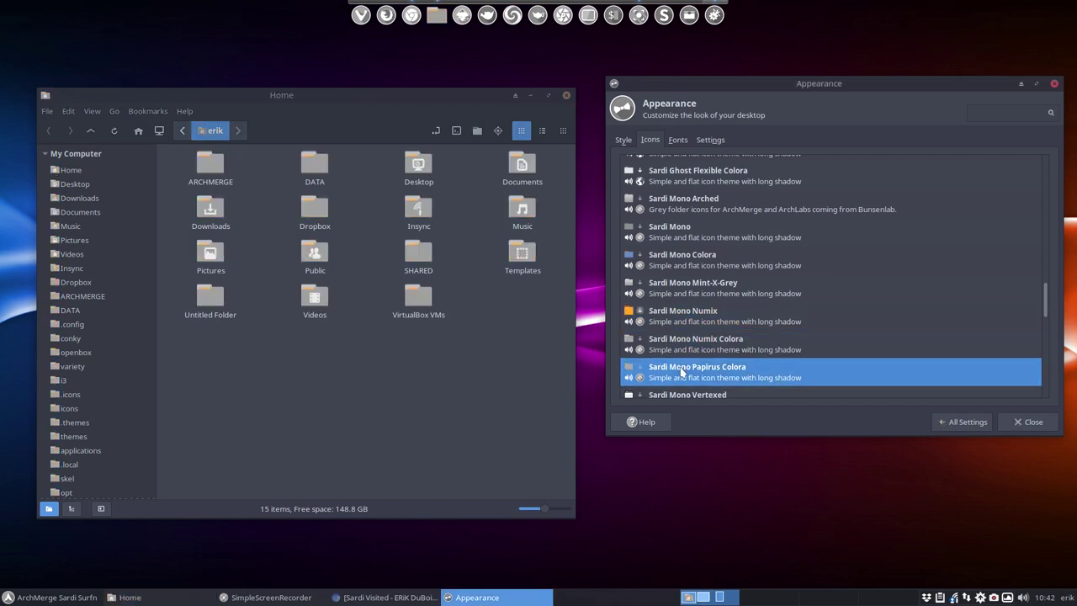
click(351, 354)
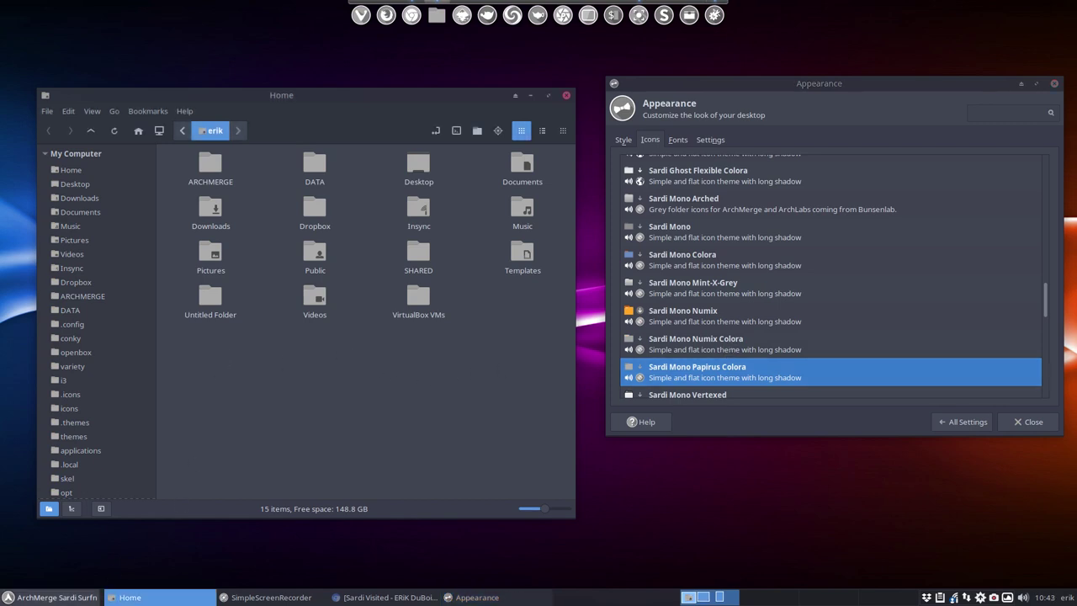
click(51, 598)
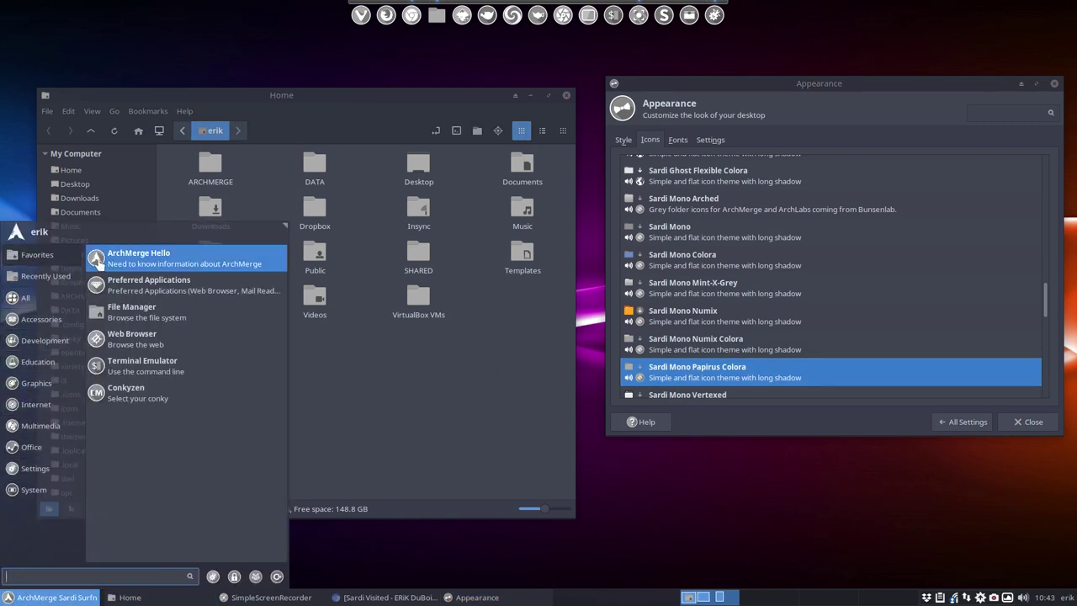
click(389, 381)
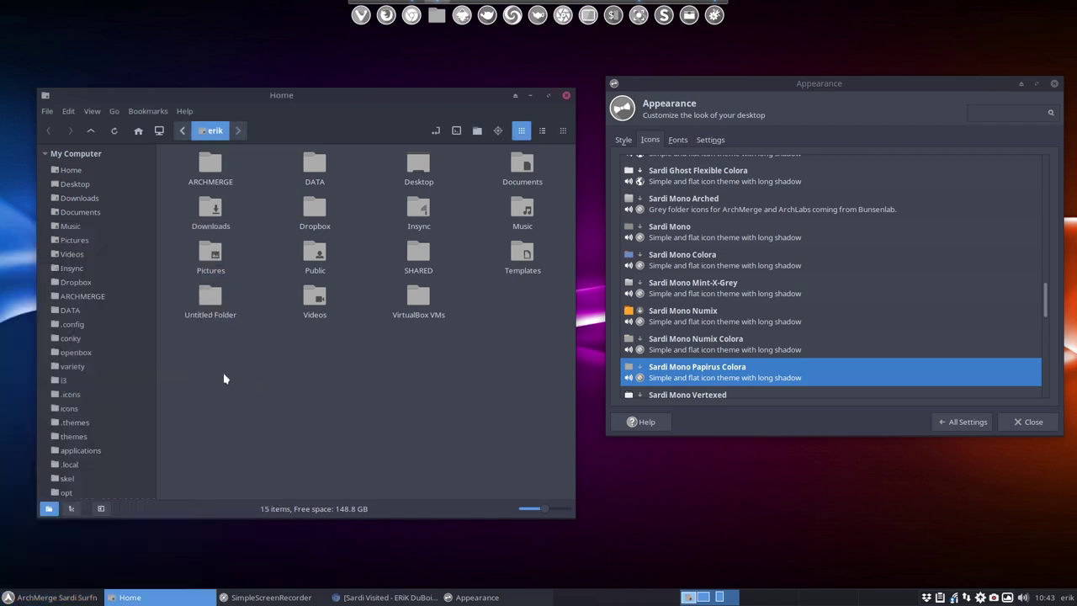
drag(188, 371, 561, 144)
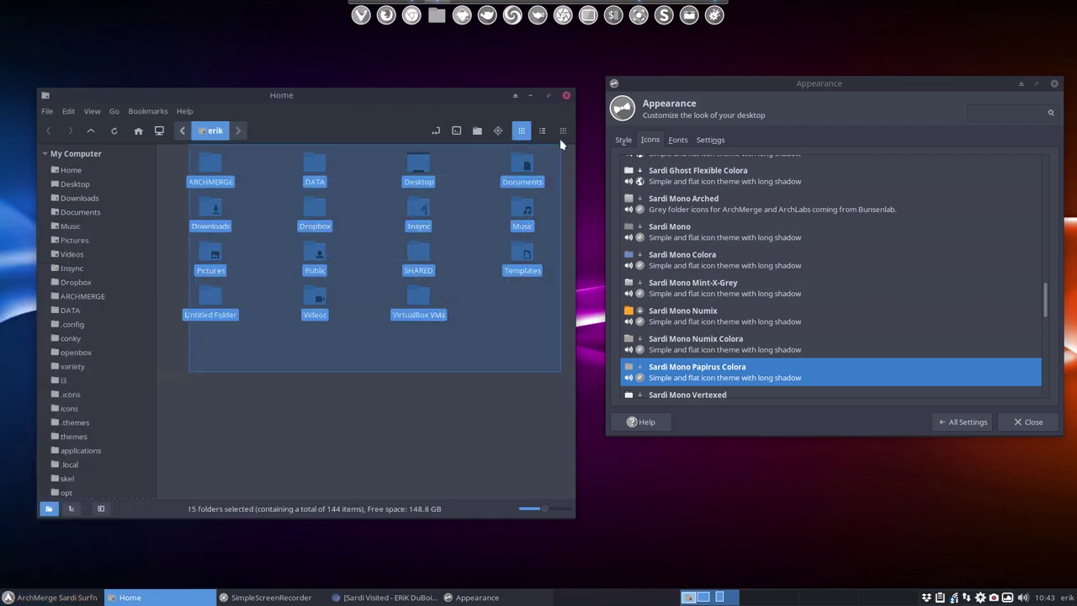
click(698, 369)
- Delete the Untitled Folder from the home folder
click(462, 389)
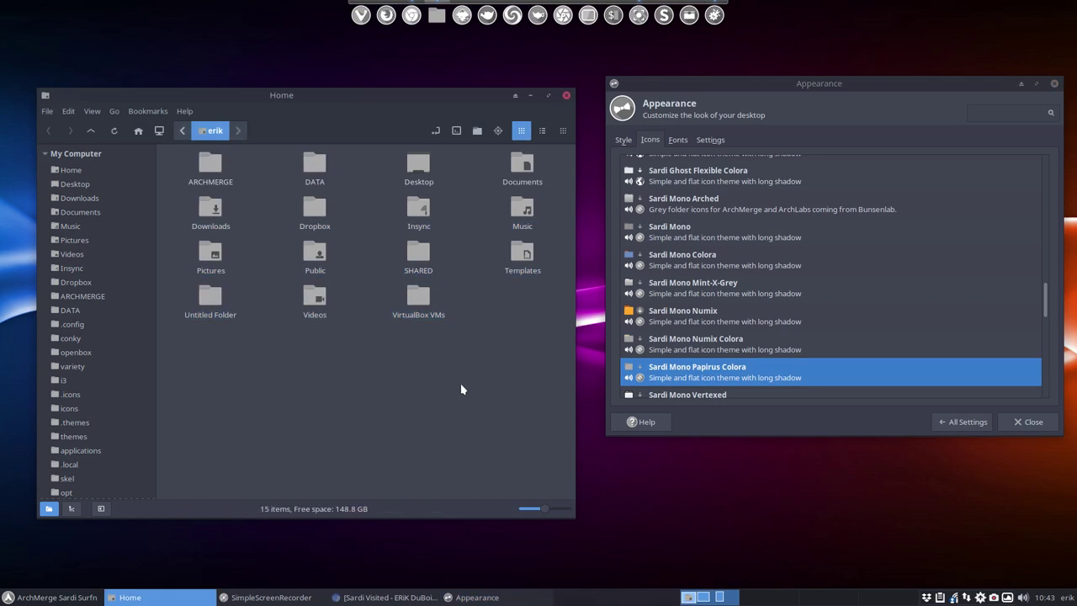
click(214, 302)
key(Delete)
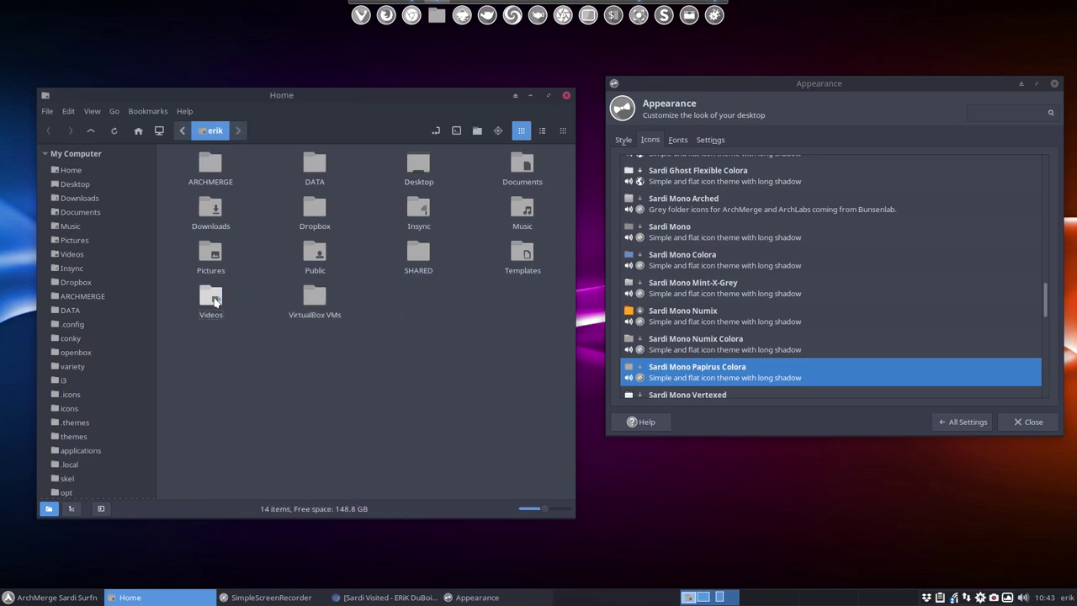
- Apply the Sardi Mono Vertexed icon theme and check the home folder icons
scroll(711, 392, down, 3)
click(678, 282)
click(389, 354)
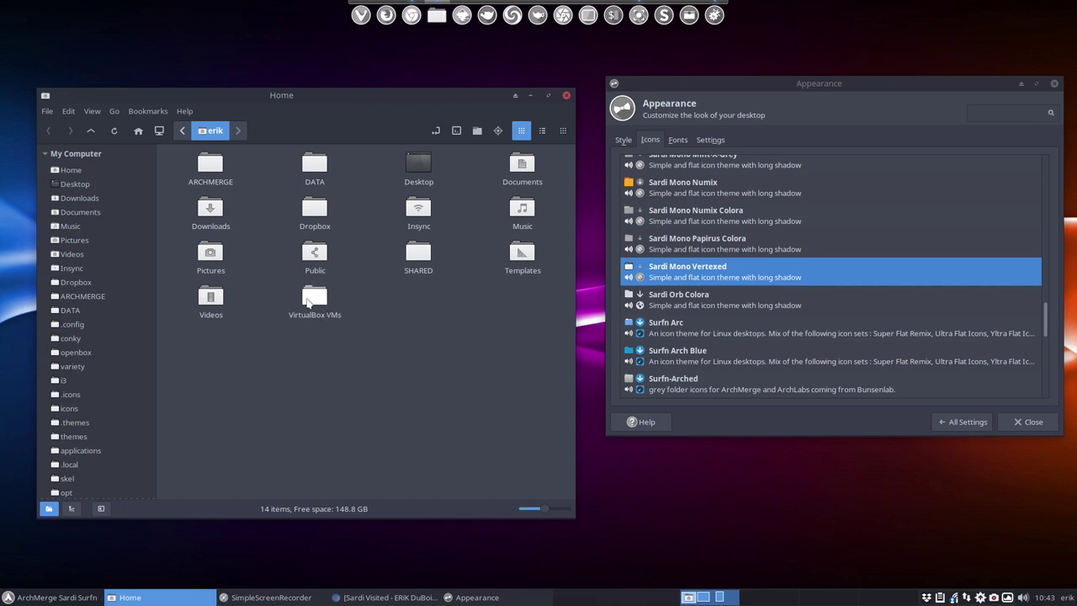
- Apply the Sardi Orb Colora icon theme and check its icons in the dock and on the home folders
click(690, 305)
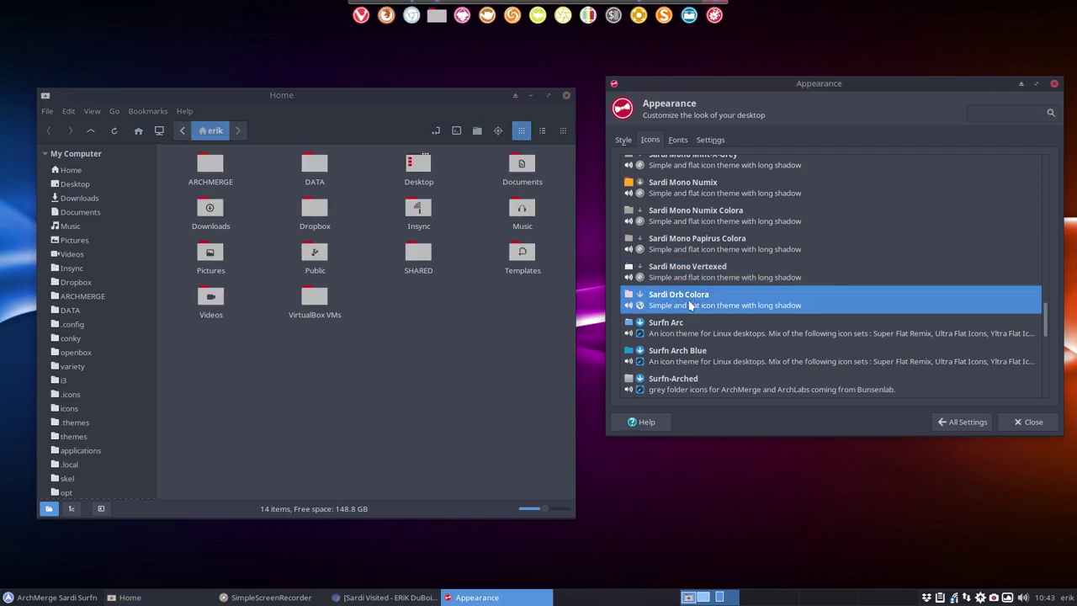
click(328, 368)
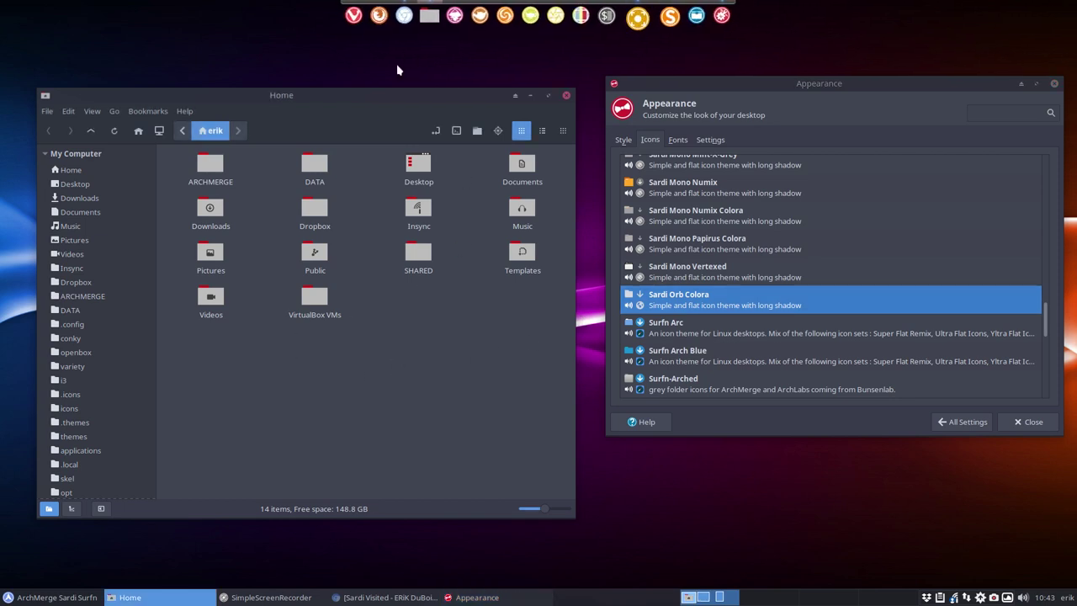
drag(194, 345, 539, 350)
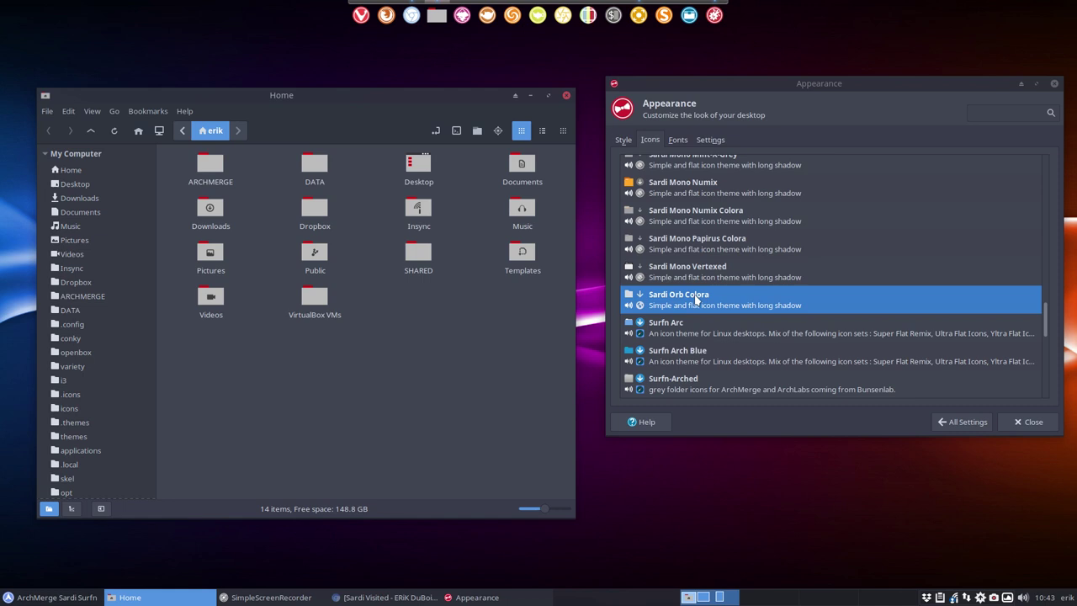
- Go back to the Sardi Arc icon theme and check its icons among the menu favorites and on the home folders
scroll(696, 299, up, 5)
scroll(696, 305, up, 2)
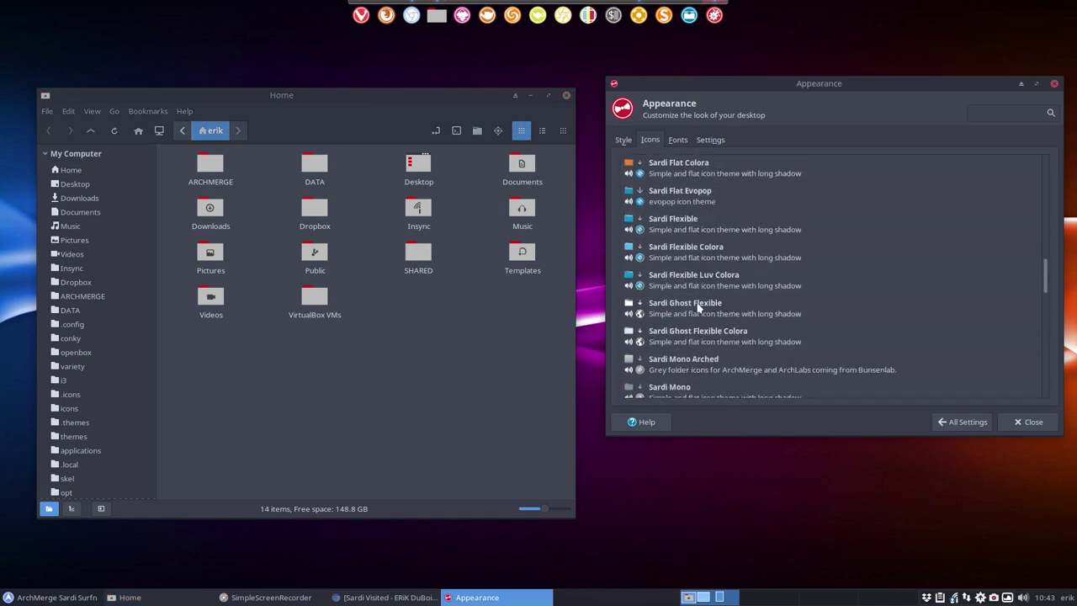
scroll(726, 318, up, 3)
click(686, 213)
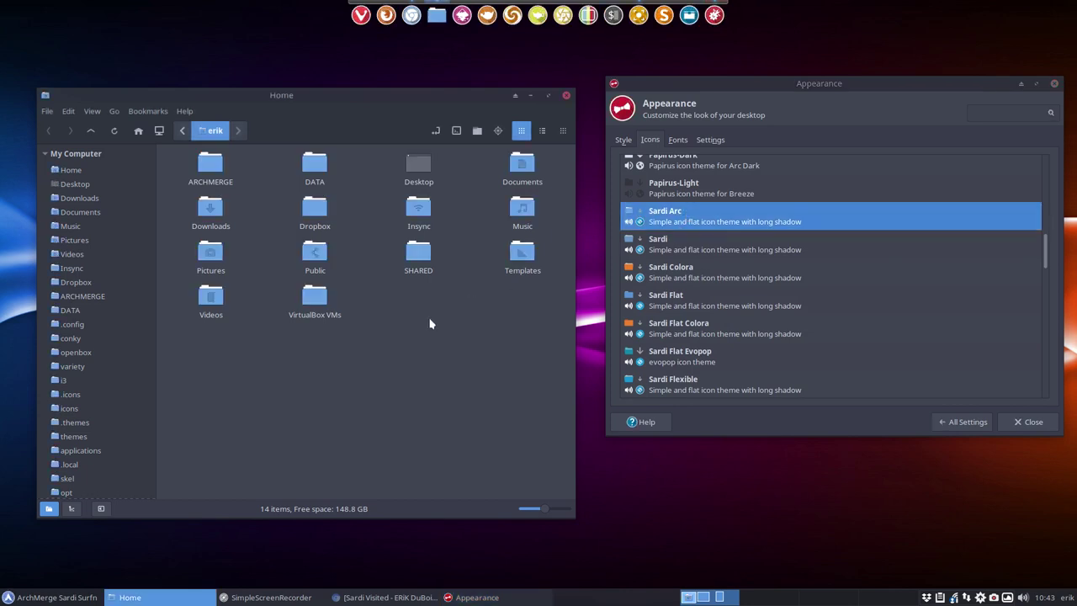
click(50, 597)
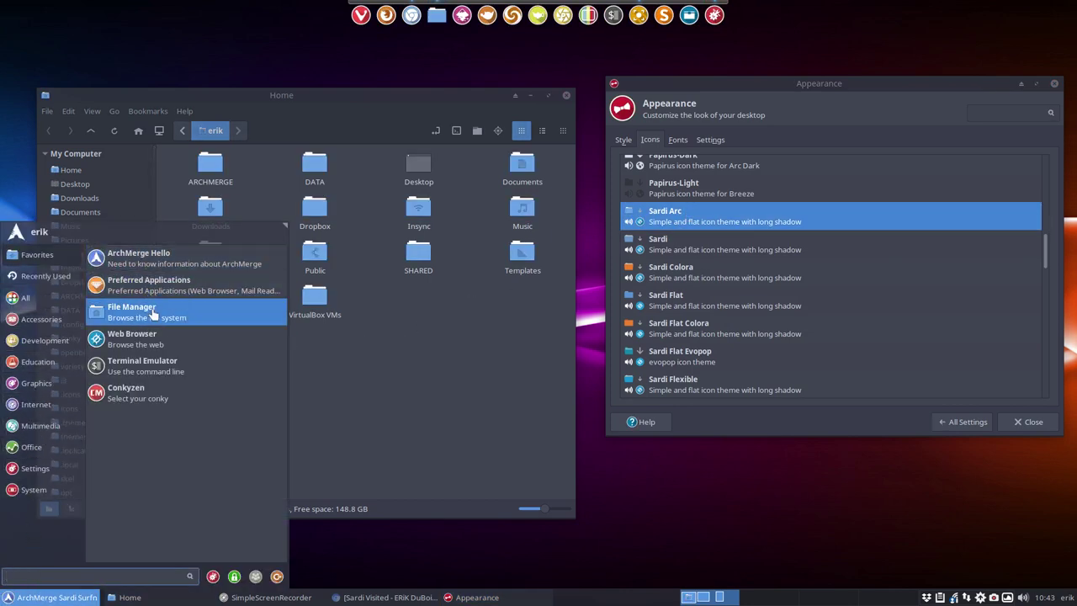
click(404, 371)
drag(217, 385, 531, 336)
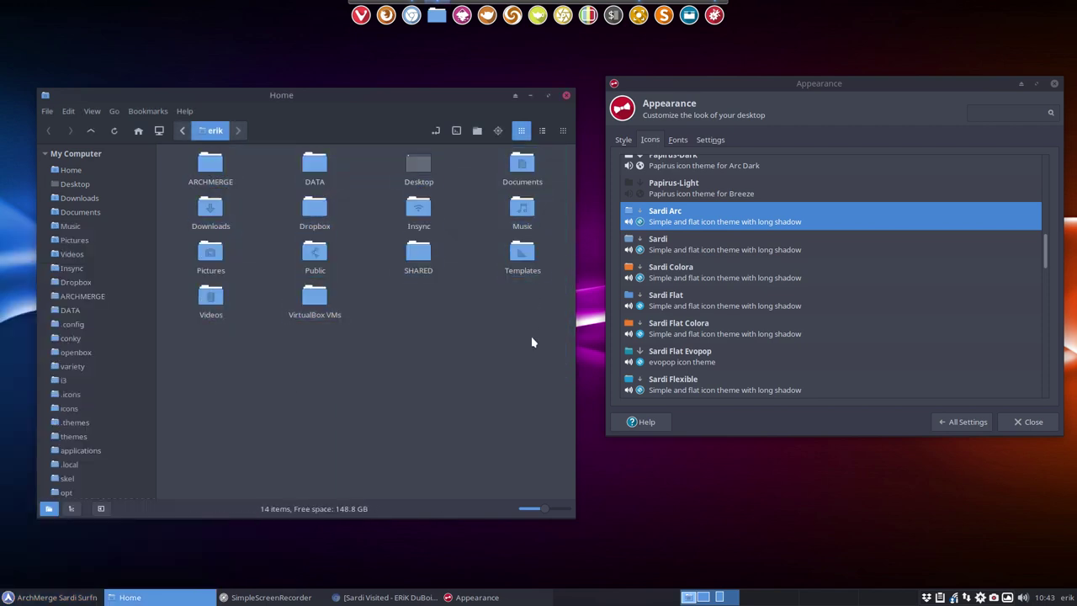